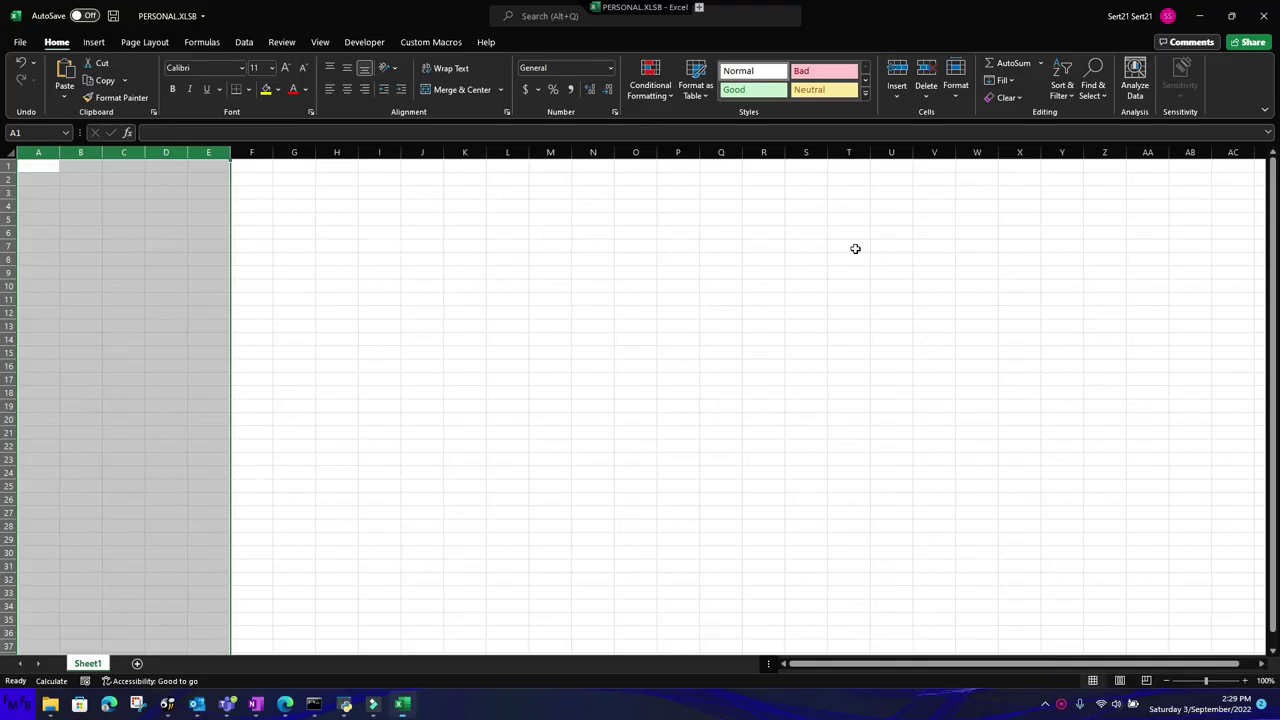
- Enter the headers Country in A1 and Department in B1
{"action": "key", "text": "ctrl+Home"}
{"action": "type", "text": "Country"}
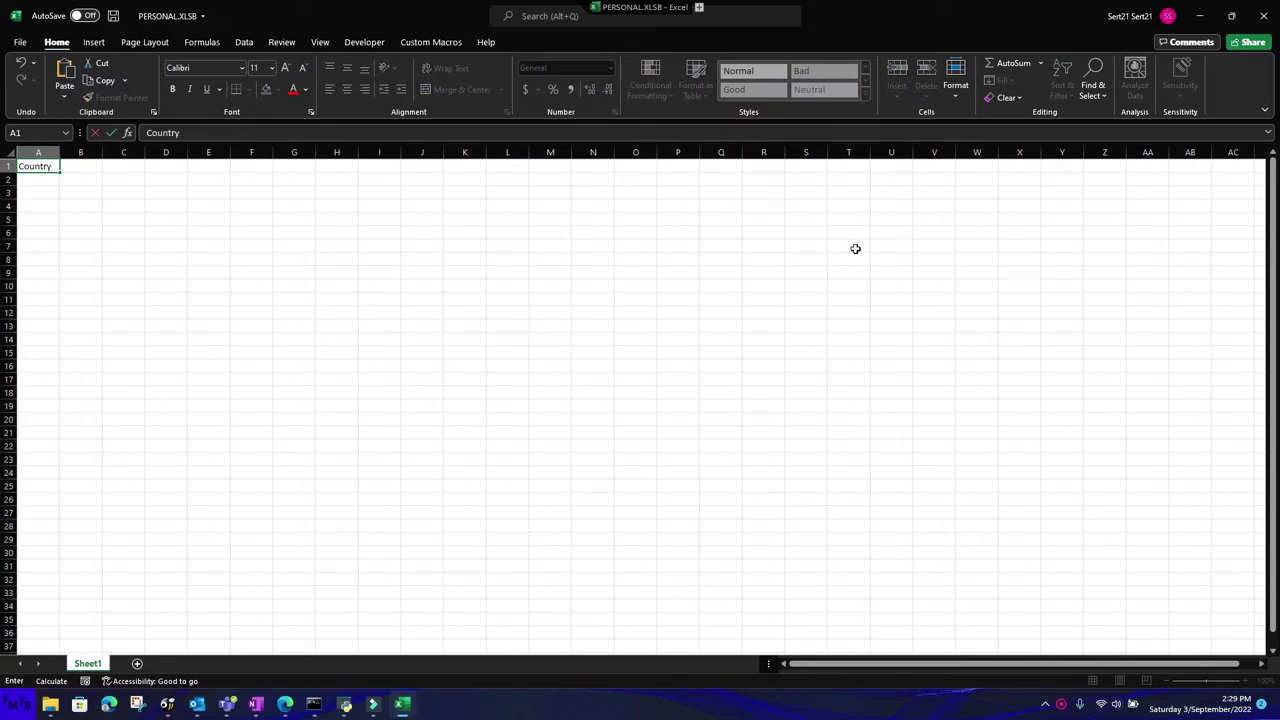
{"action": "key", "text": "Tab"}
{"action": "type", "text": "Department"}
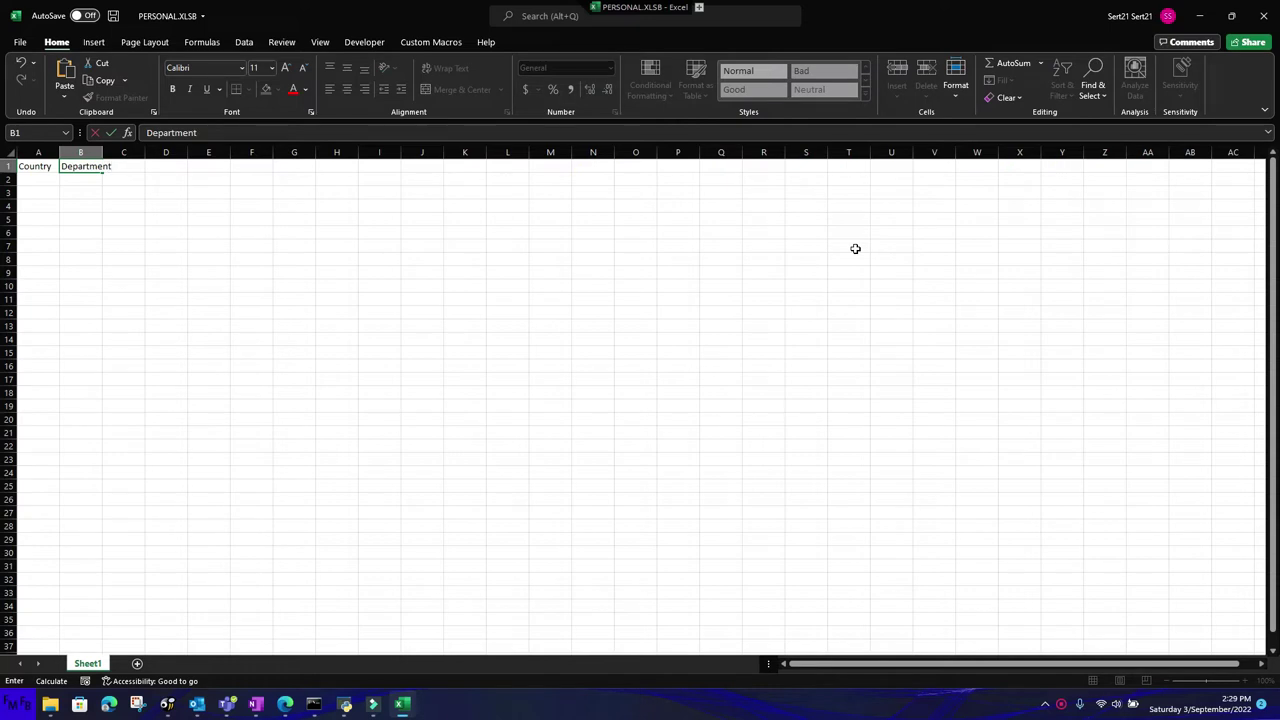
{"action": "key", "text": "Return"}
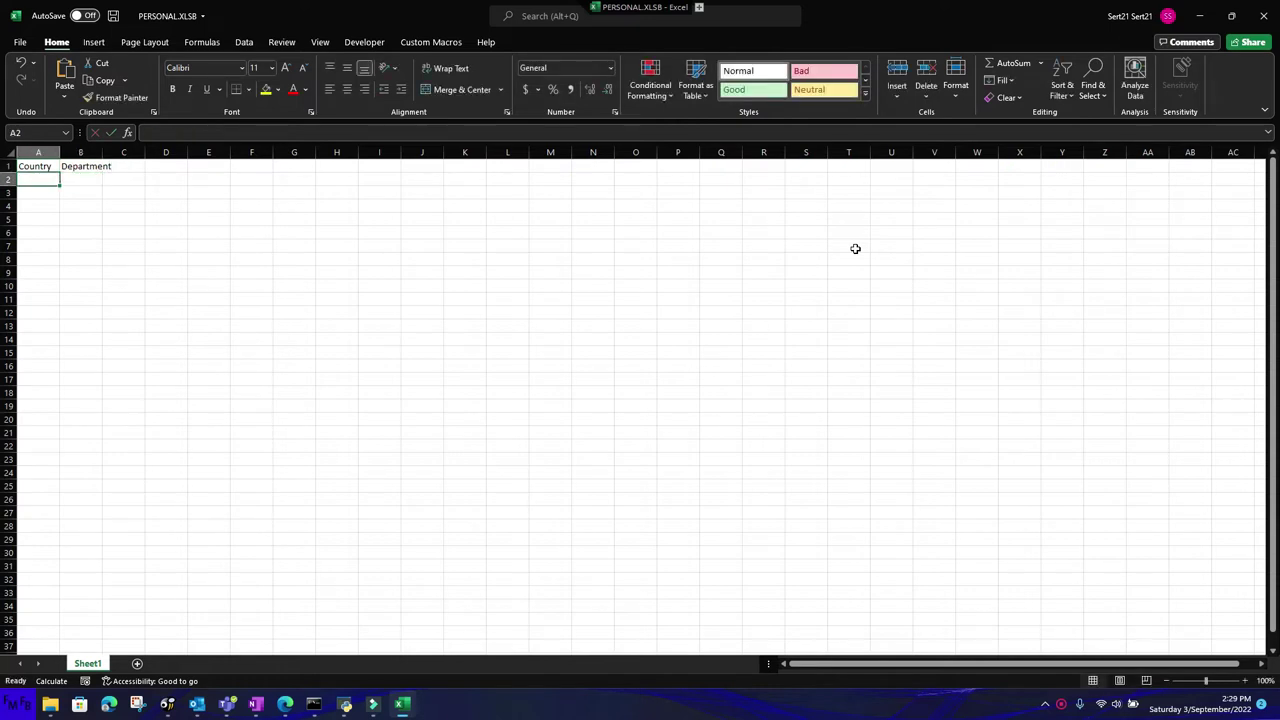
- List Honduras, Nicaragua, Honduras, Honduras under Country in A2:A5
{"action": "type", "text": "Honduras"}
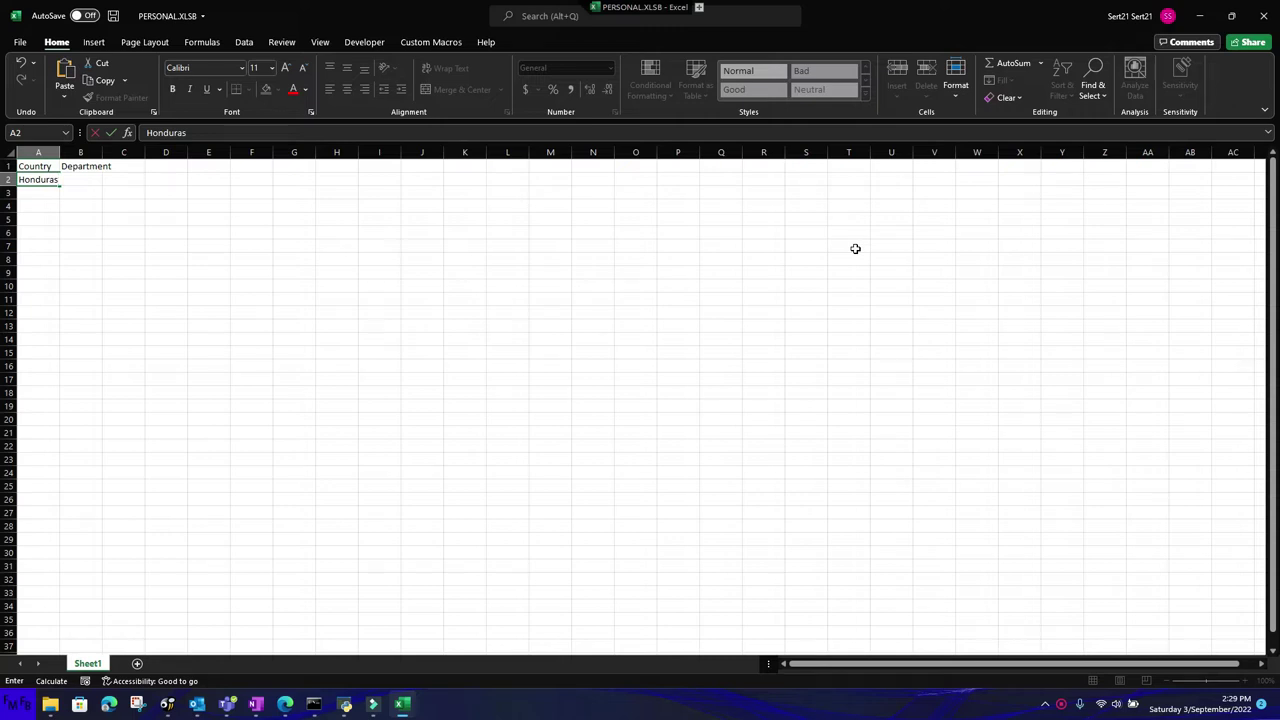
{"action": "key", "text": "Return"}
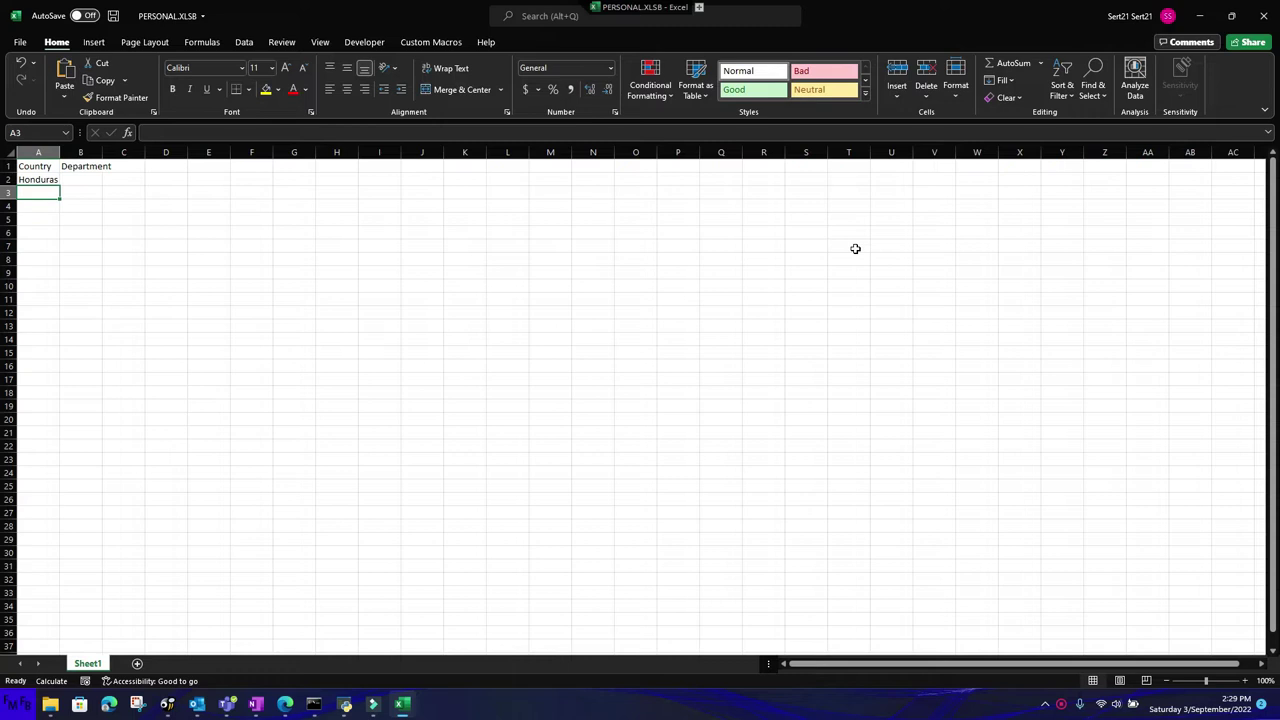
{"action": "type", "text": "Nicaragua"}
{"action": "key", "text": "Return"}
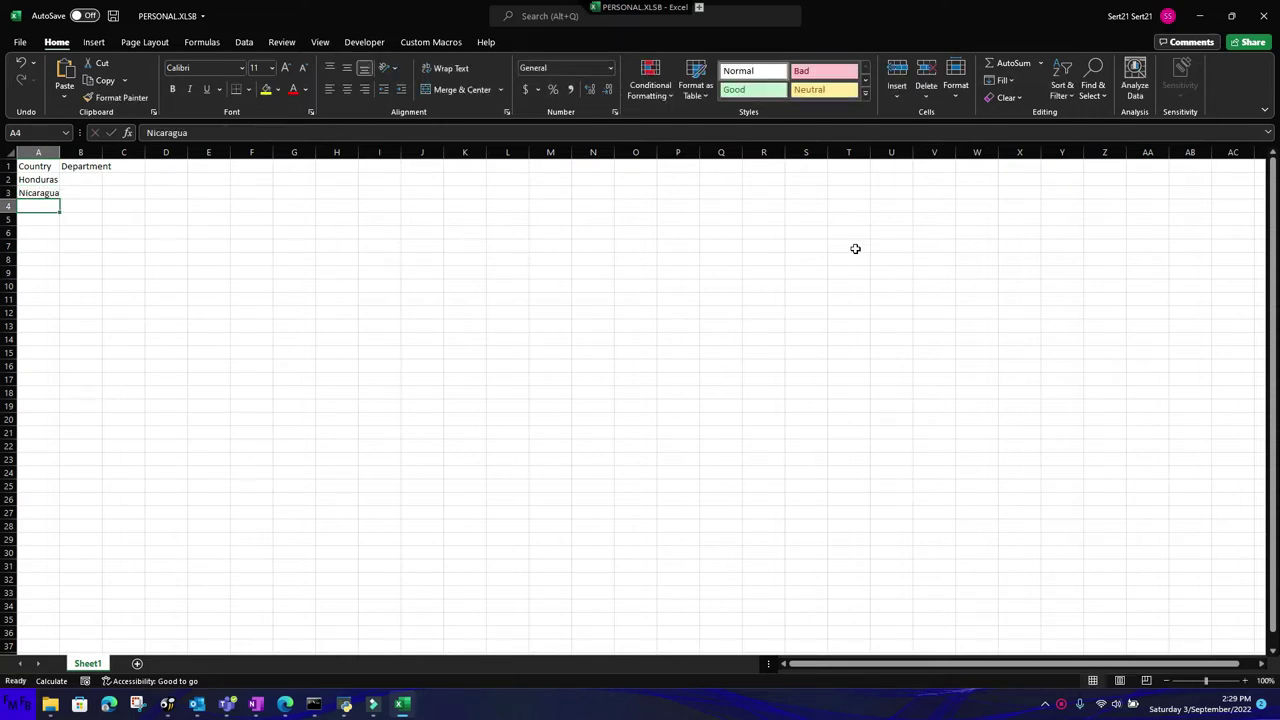
{"action": "type", "text": "Honduras"}
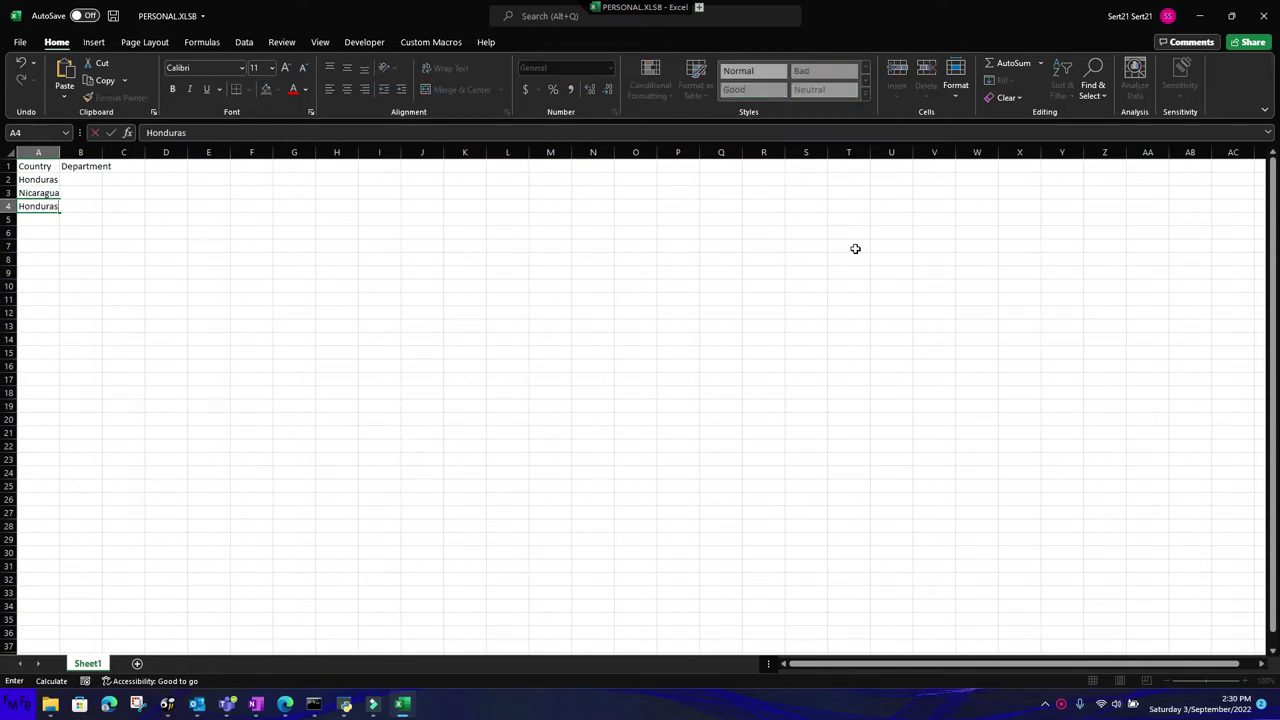
{"action": "key", "text": "Return"}
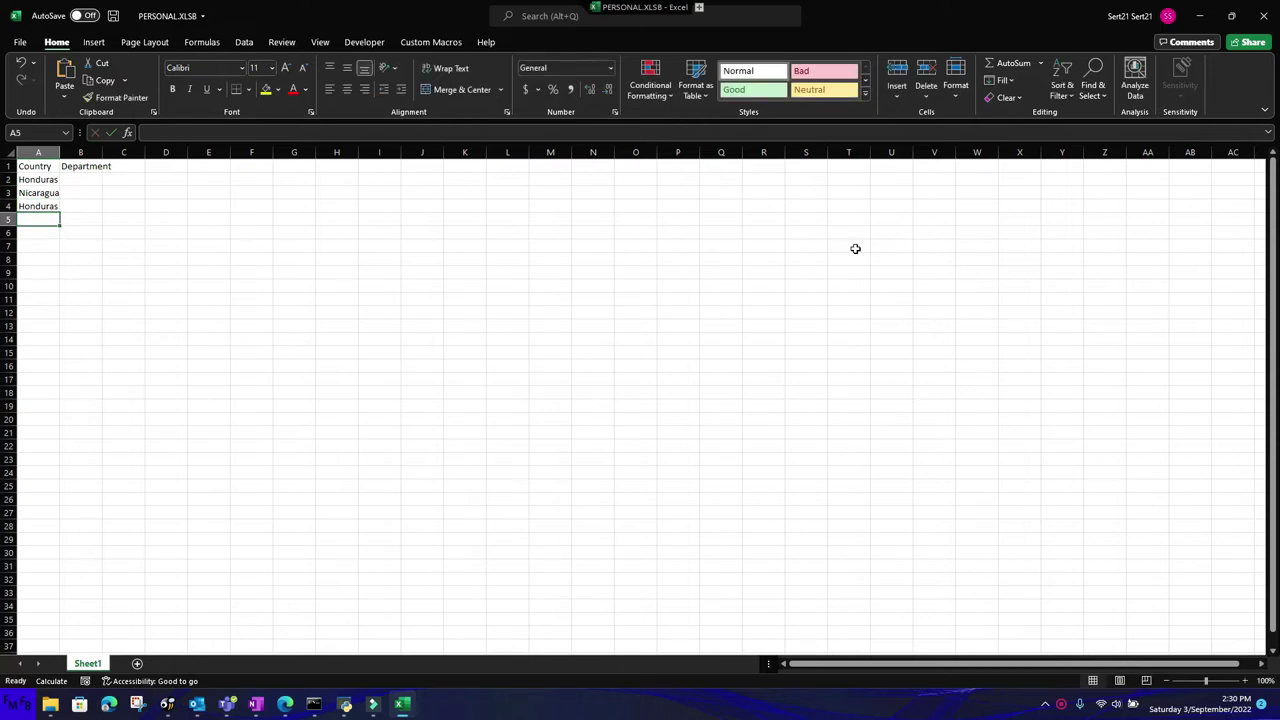
{"action": "type", "text": "Honduras"}
- Enter departments Francisco Morazán in B2, La Paz in B4 and Intibucá in B5
{"action": "key", "text": "Up"}
{"action": "key", "text": "Up"}
{"action": "key", "text": "Up"}
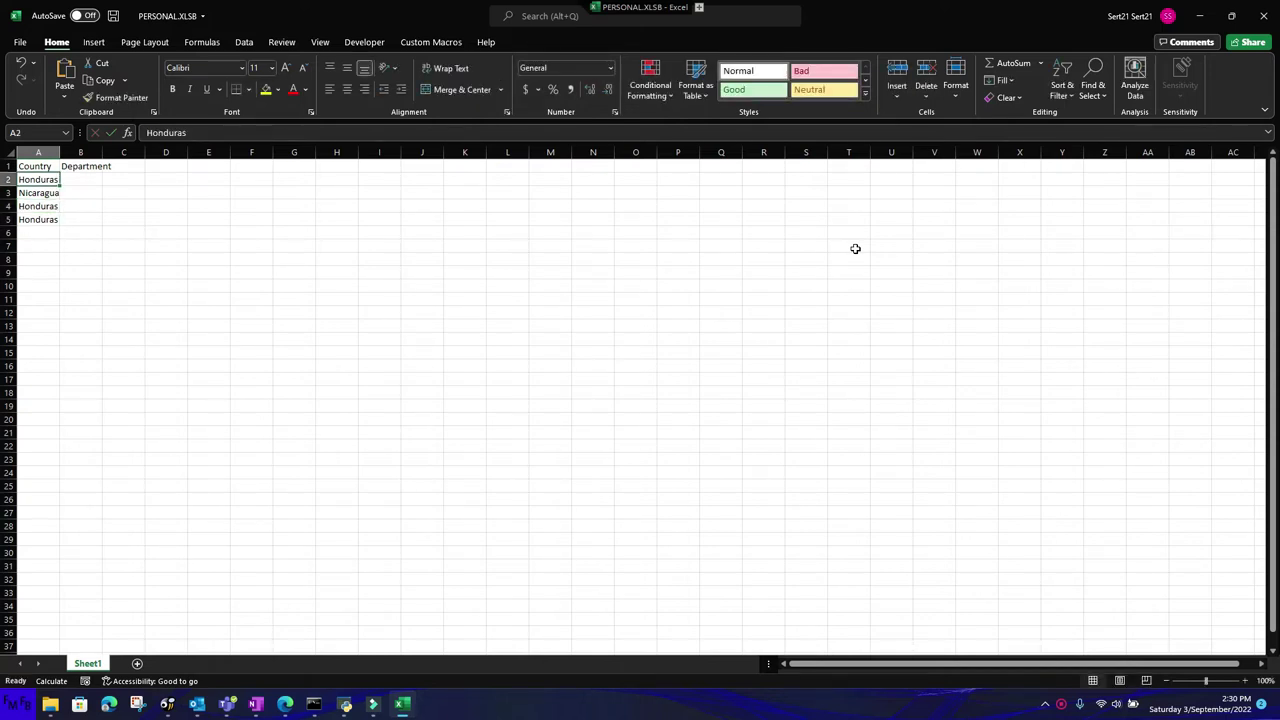
{"action": "key", "text": "Right"}
{"action": "type", "text": "Francisco"}
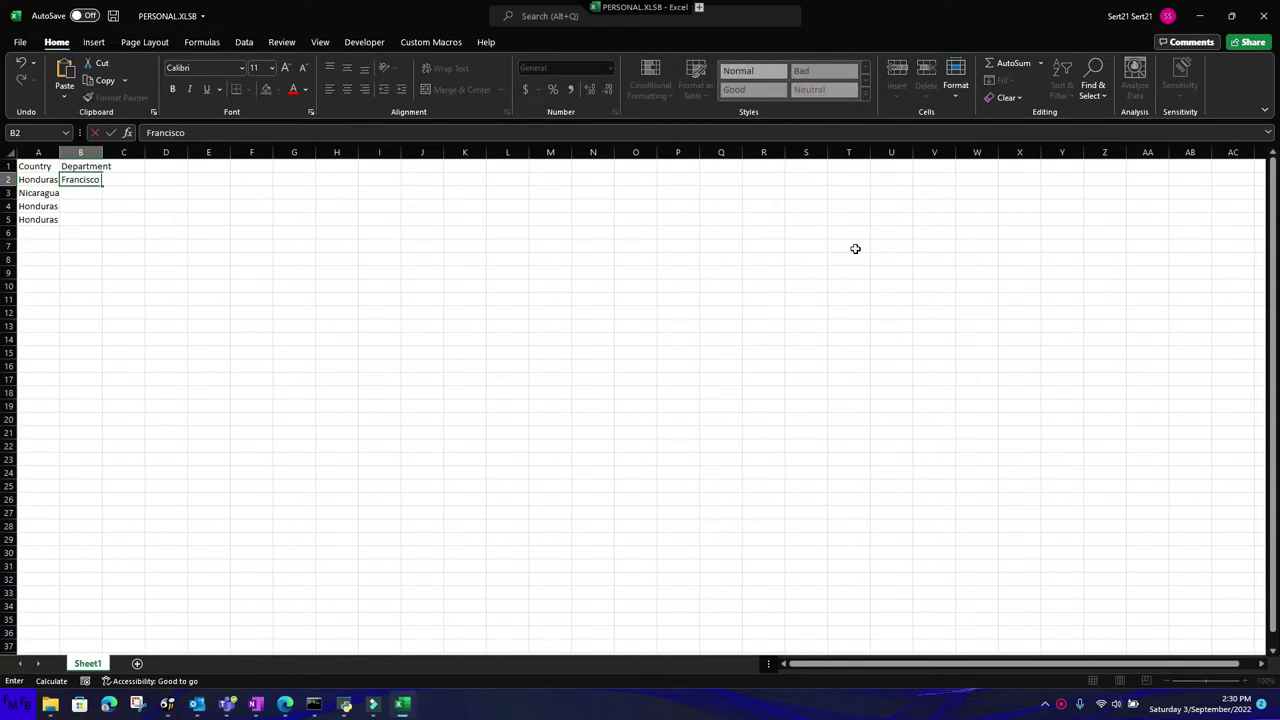
{"action": "type", "text": " Morazán"}
{"action": "key", "text": "Return"}
{"action": "key", "text": "Return"}
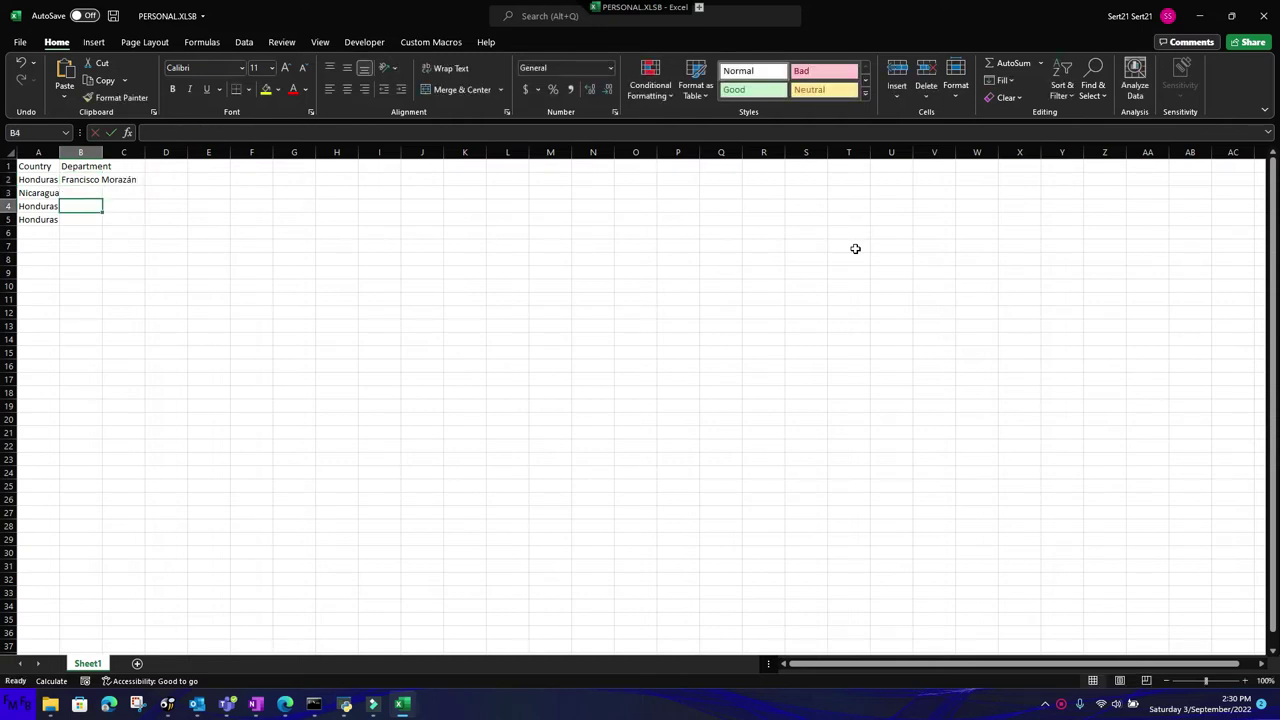
{"action": "type", "text": "L"}
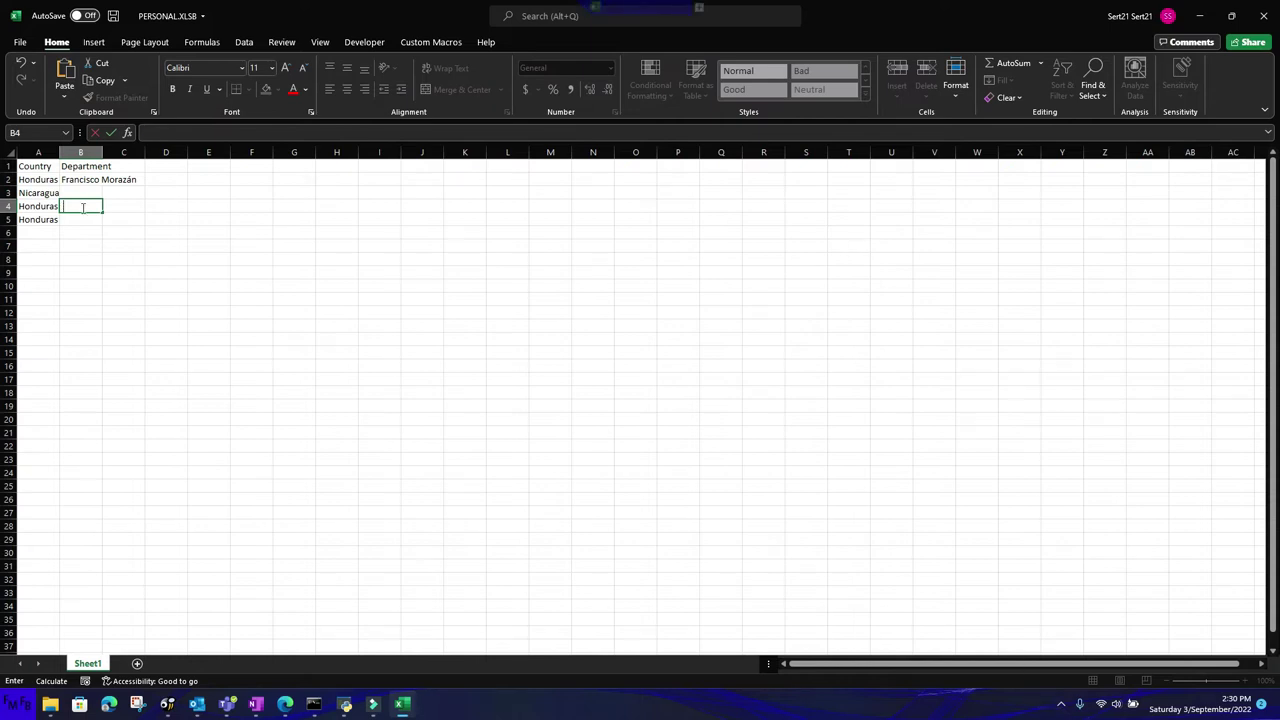
{"action": "type", "text": "a Paz"}
{"action": "key", "text": "Return"}
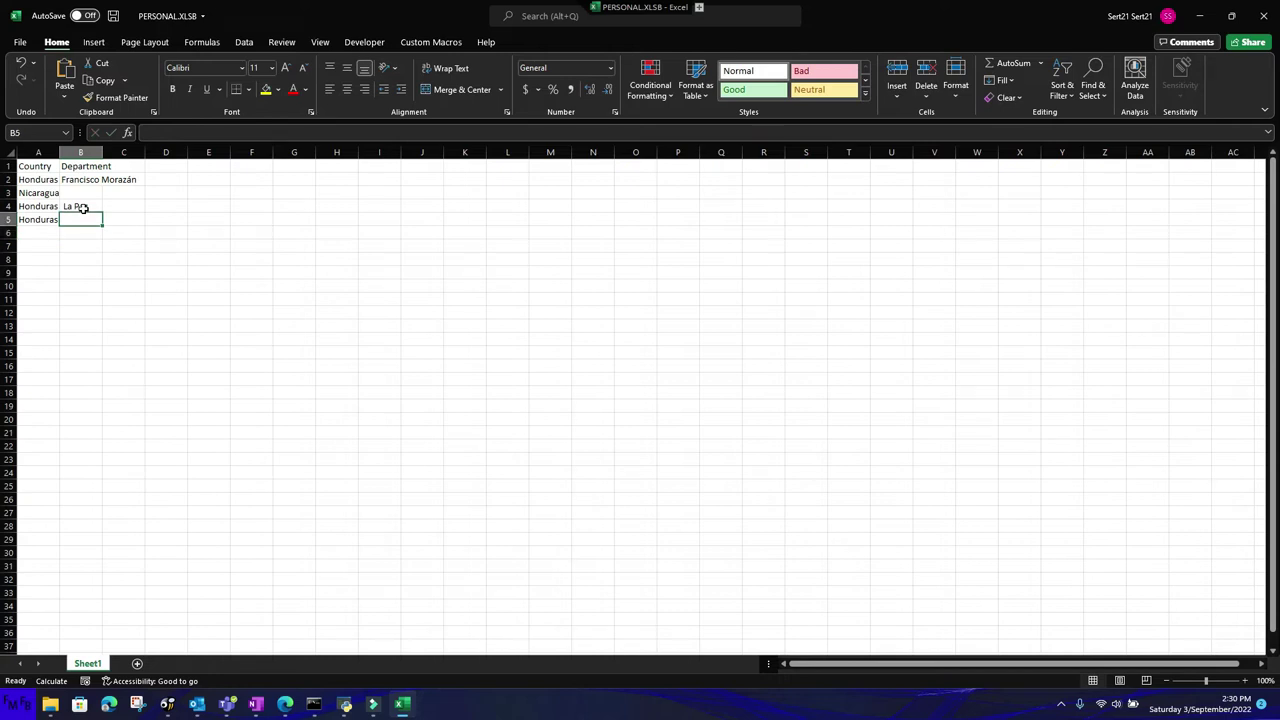
{"action": "type", "text": "Intibuc"}
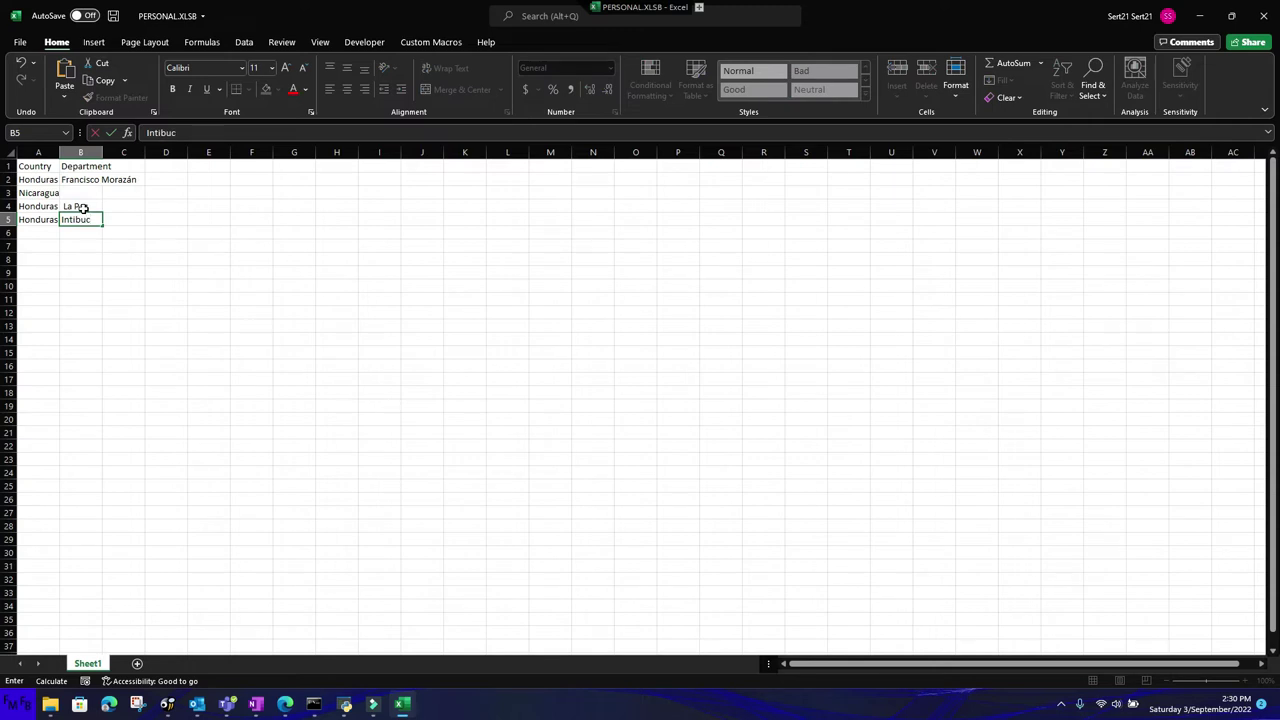
{"action": "type", "text": "á"}
{"action": "key", "text": "Up"}
{"action": "key", "text": "Up"}
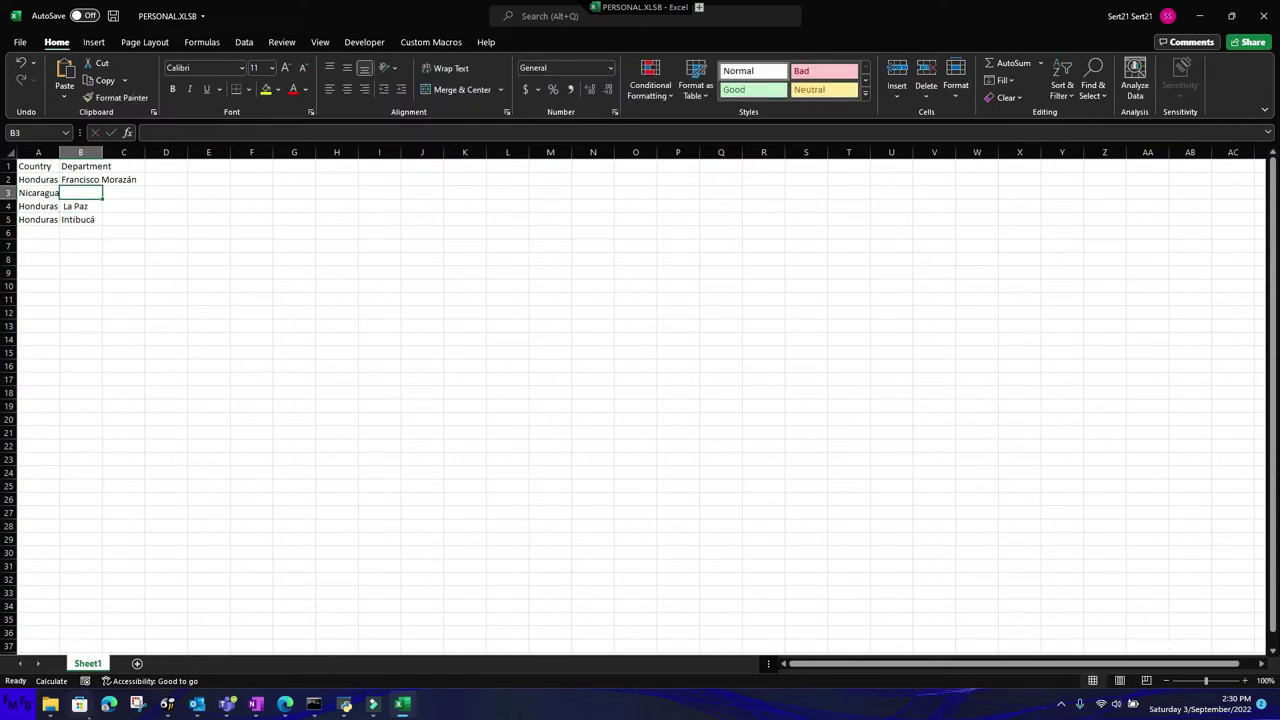
{"action": "mouse_move", "coordinate": [285, 704]}
{"action": "left_click", "coordinate": [300, 676]}
- Search Google for 'departamentos nicaragua' in a new tab
{"action": "middle_click", "coordinate": [106, 34]}
{"action": "key", "text": "ctrl+Tab"}
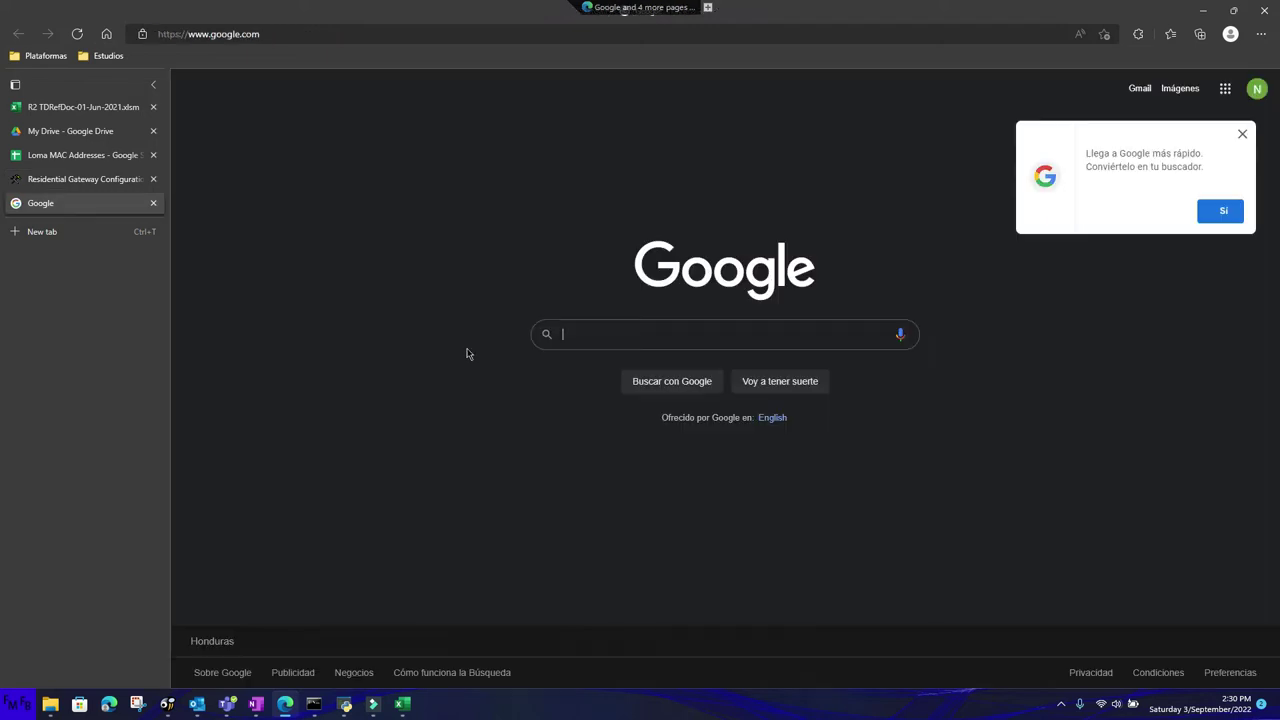
{"action": "left_click", "coordinate": [592, 338]}
{"action": "type", "text": "d"}
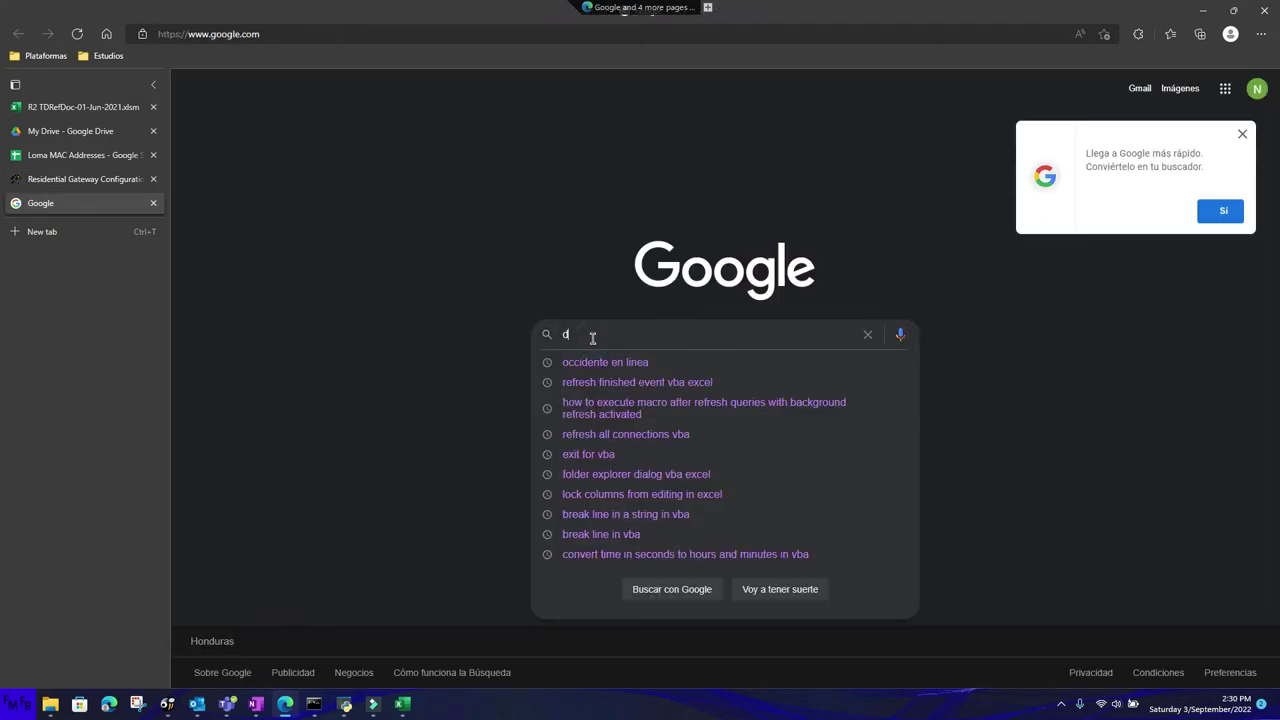
{"action": "type", "text": "epartamento"}
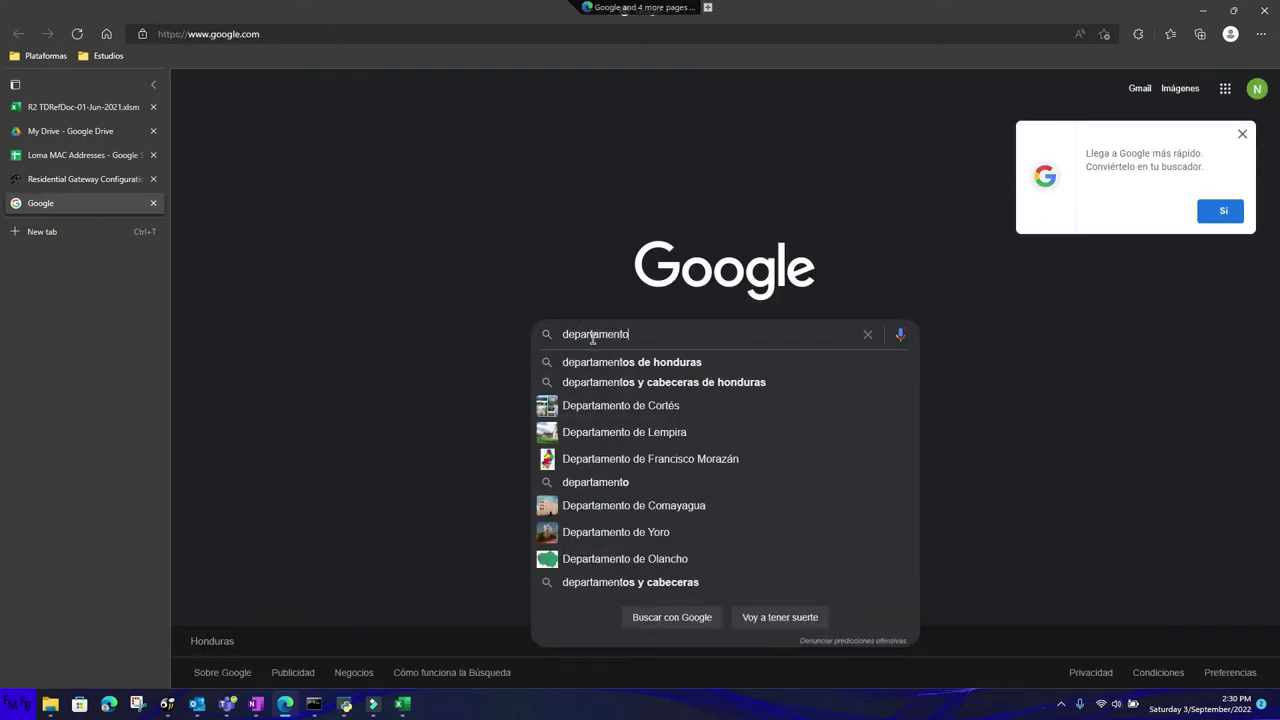
{"action": "type", "text": "s ni"}
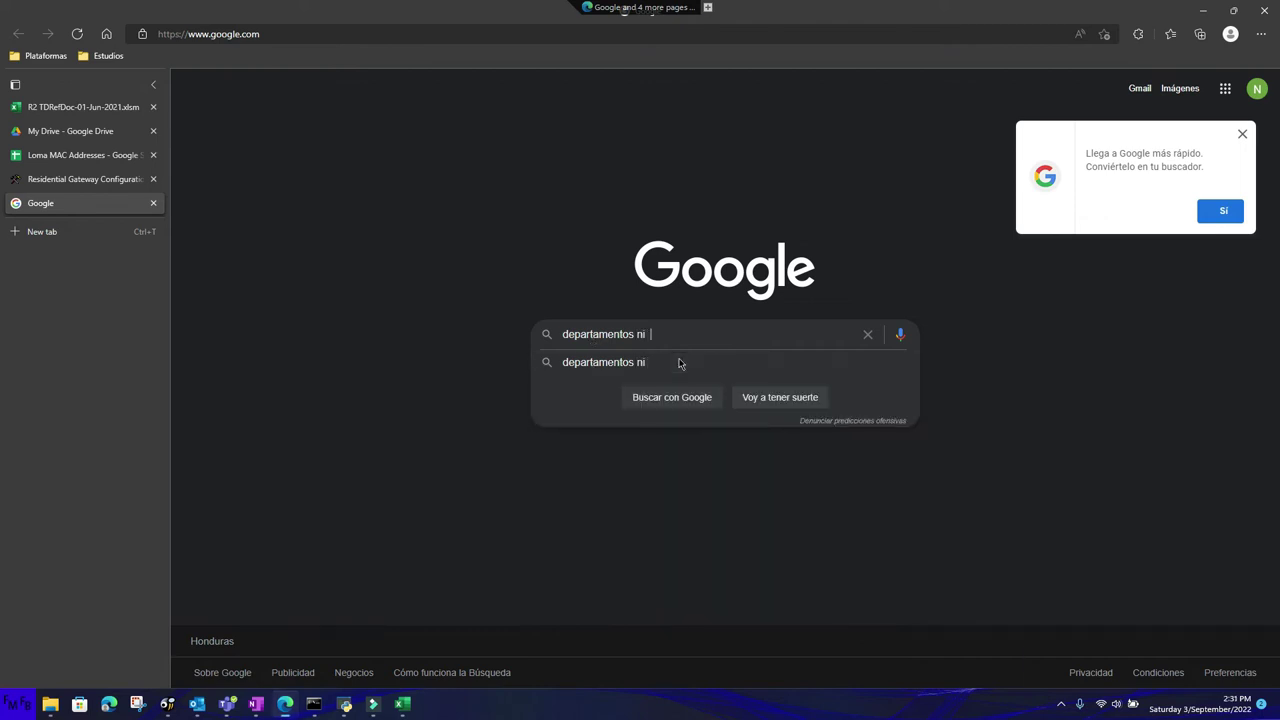
{"action": "key", "text": "BackSpace"}
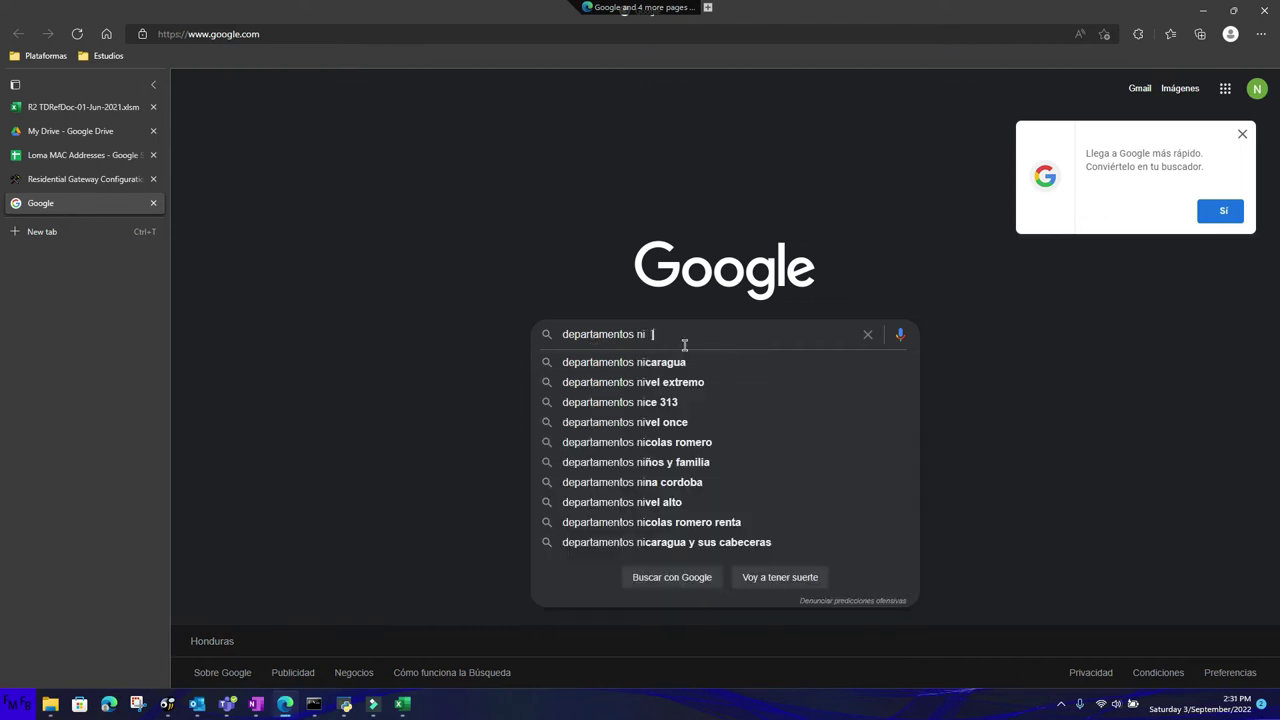
{"action": "type", "text": "caragua"}
{"action": "key", "text": "Return"}
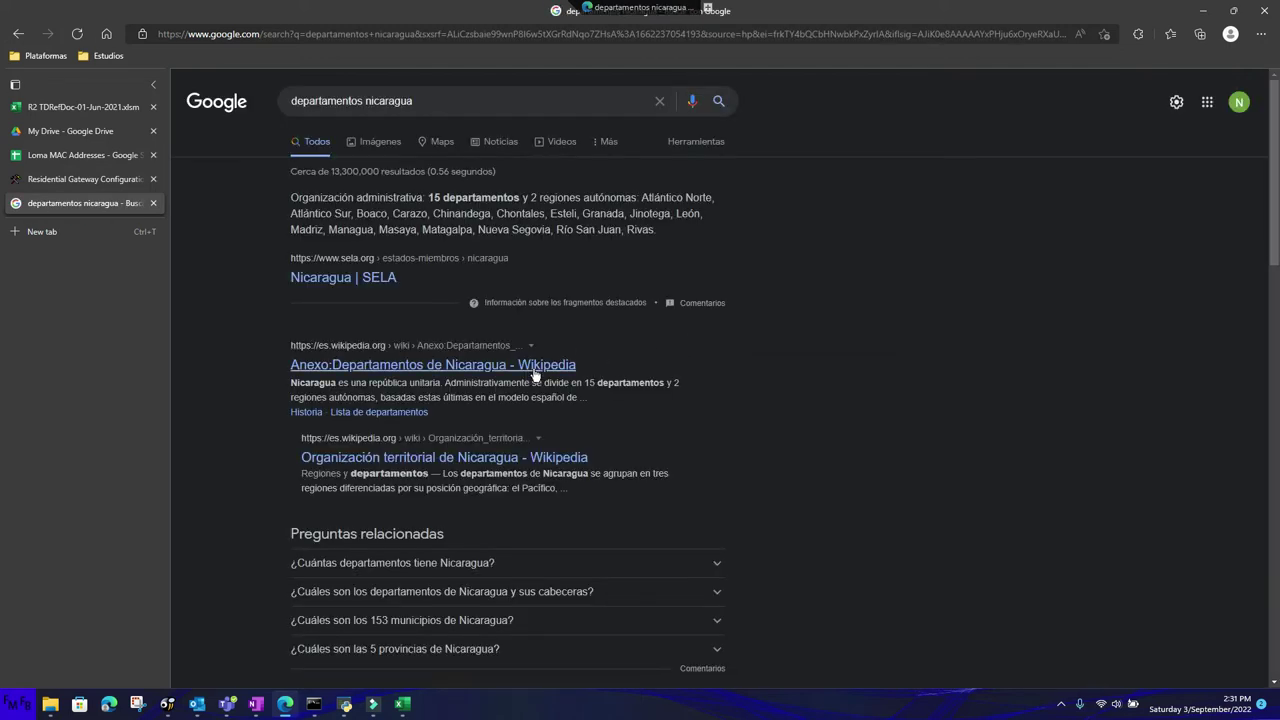
- Open the Wikipedia list of Nicaragua's departments and select Boaco in its table
{"action": "left_click", "coordinate": [536, 366]}
{"action": "scroll", "coordinate": [539, 374], "scroll_direction": "down", "scroll_amount": 3}
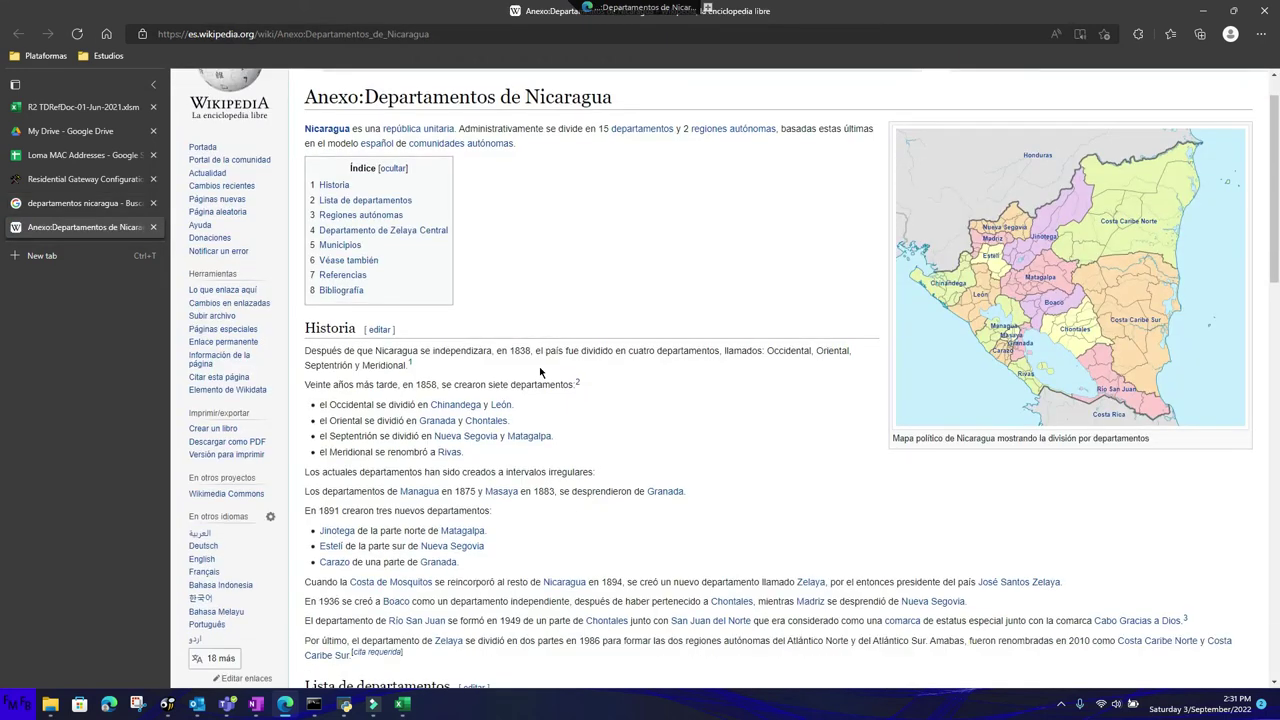
{"action": "scroll", "coordinate": [539, 374], "scroll_direction": "down", "scroll_amount": 7}
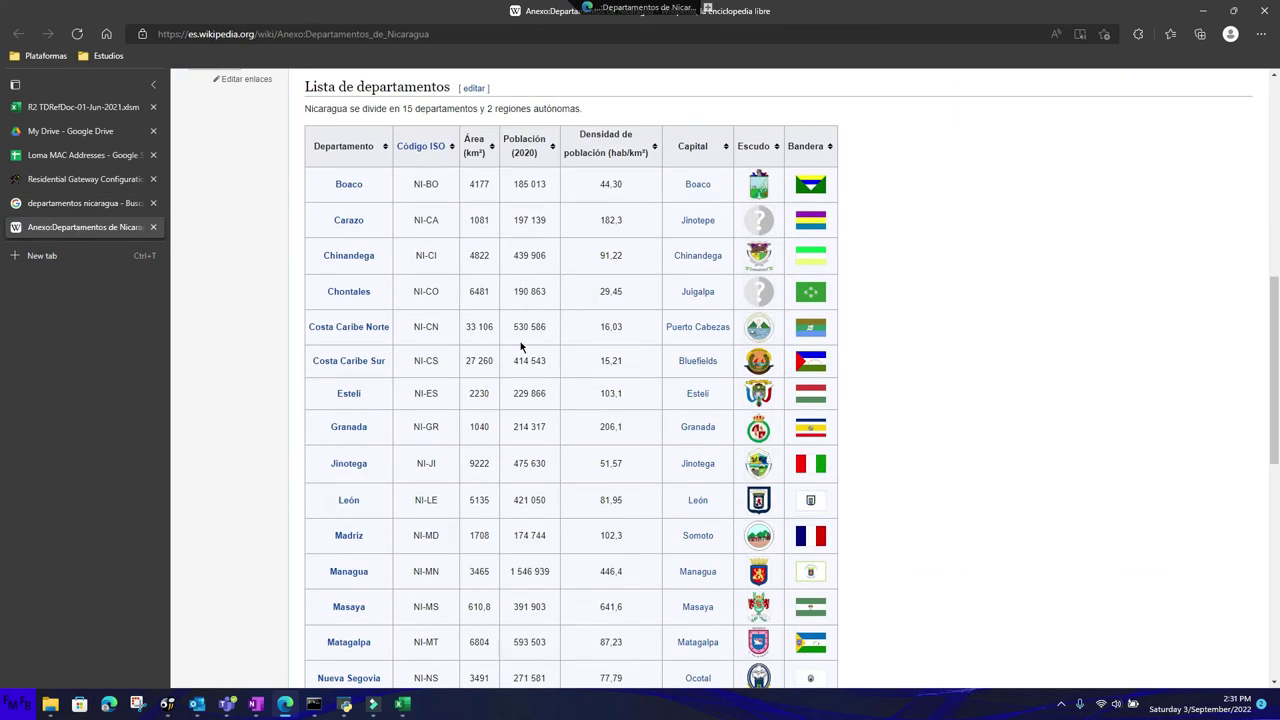
{"action": "left_click_drag", "start_coordinate": [331, 184], "coordinate": [373, 194]}
{"action": "key", "text": "ctrl+c"}
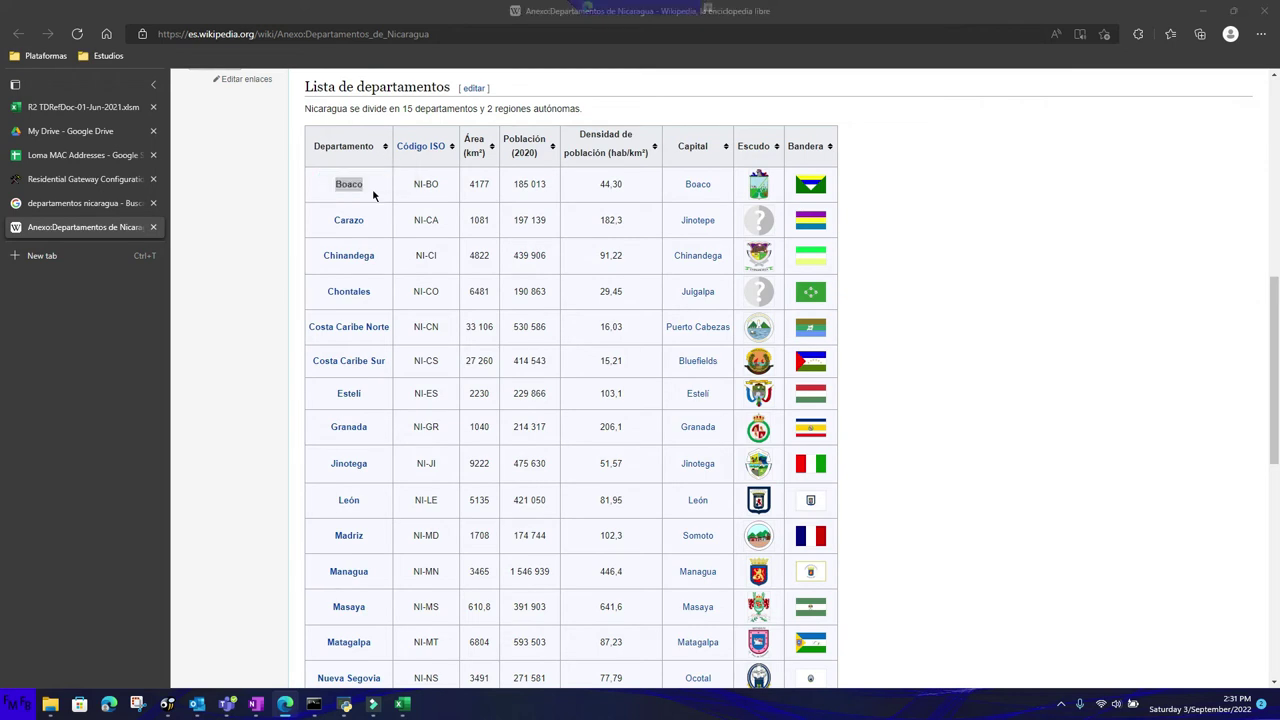
{"action": "key", "text": "alt+Tab"}
- Paste Boaco into B3 as the Nicaragua row's department
{"action": "key", "text": "alt+Tab"}
{"action": "key", "text": "Tab"}
{"action": "key", "text": "alt+Tab"}
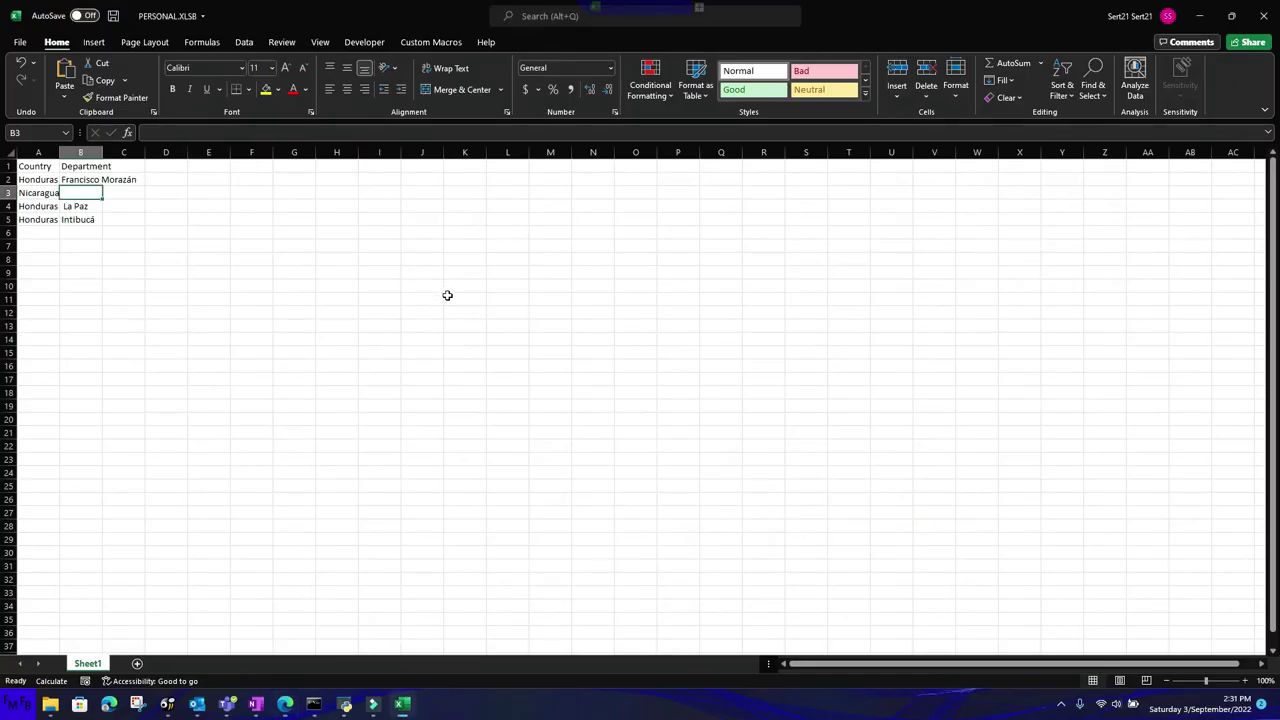
{"action": "key", "text": "ctrl+v"}
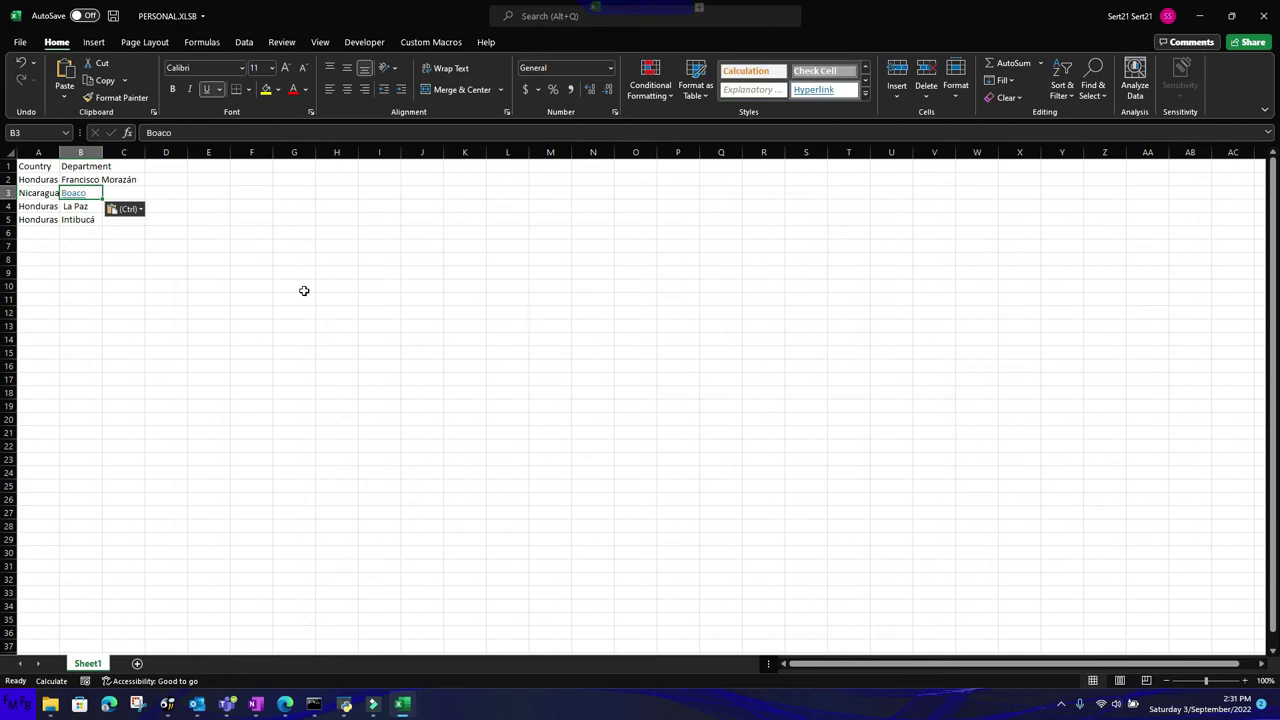
{"action": "key", "text": "Down"}
{"action": "key", "text": "Down"}
{"action": "key", "text": "Down"}
{"action": "key", "text": "Left"}
- Add a fifth row with Nicaragua in A6 and Carazo in B6
{"action": "type", "text": "Nicaragua"}
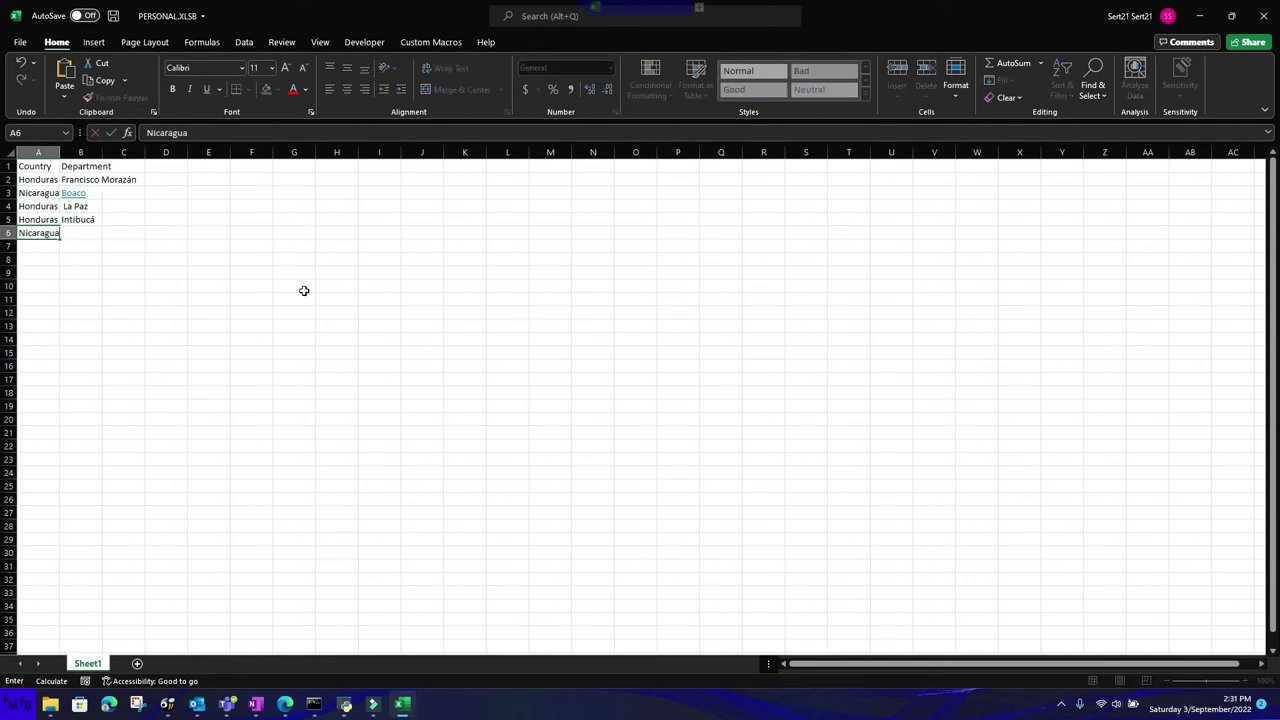
{"action": "key", "text": "Tab"}
{"action": "key", "text": "alt+Tab"}
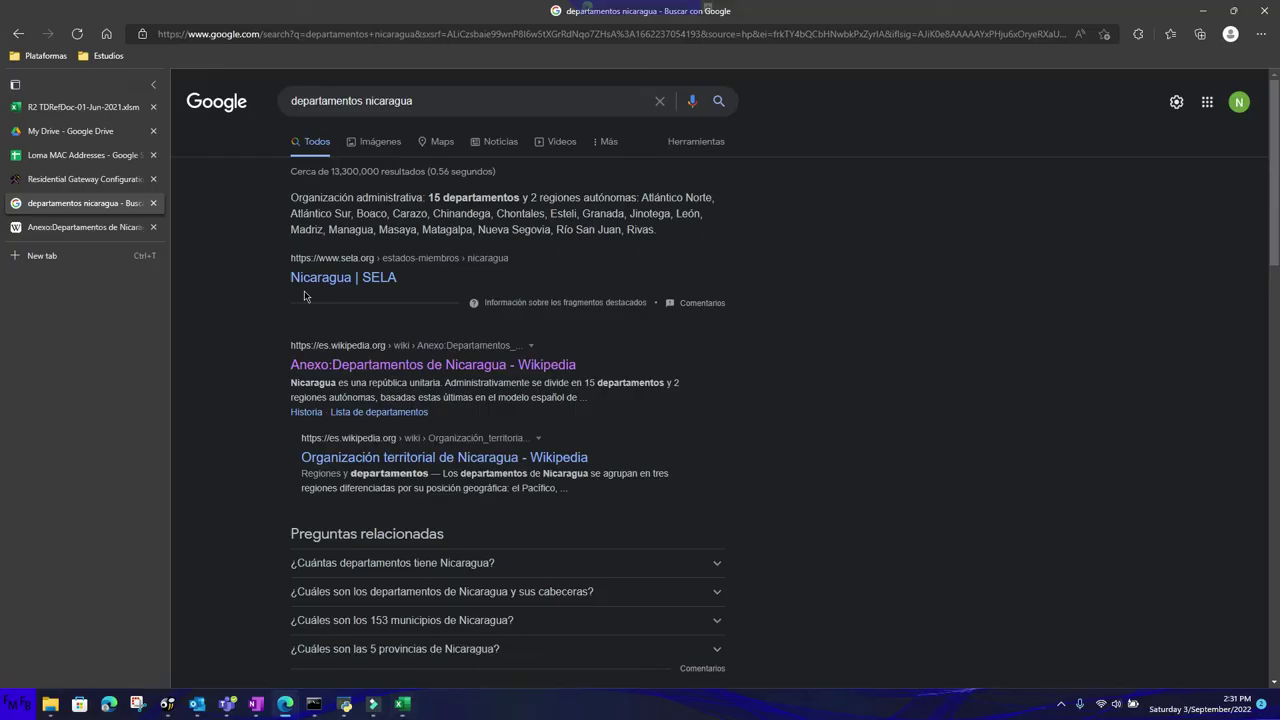
{"action": "key", "text": "alt+Tab"}
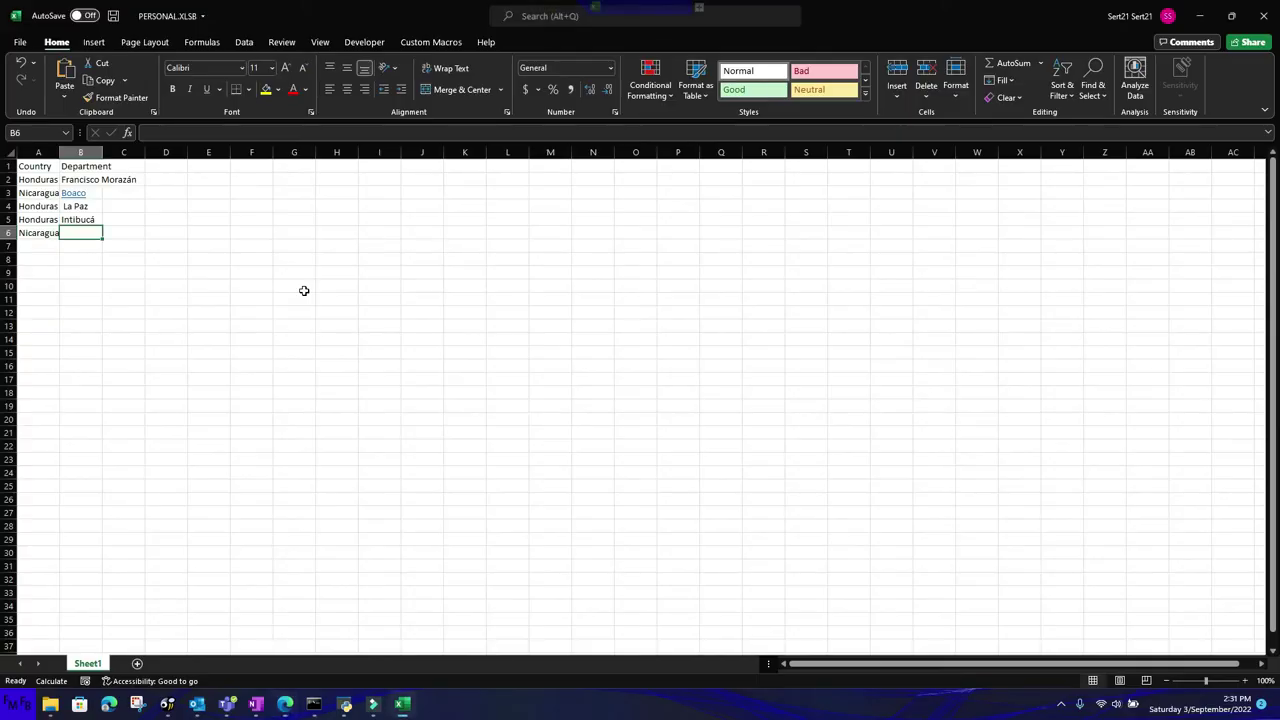
{"action": "key", "text": "alt+Tab"}
{"action": "key", "text": "alt+Tab"}
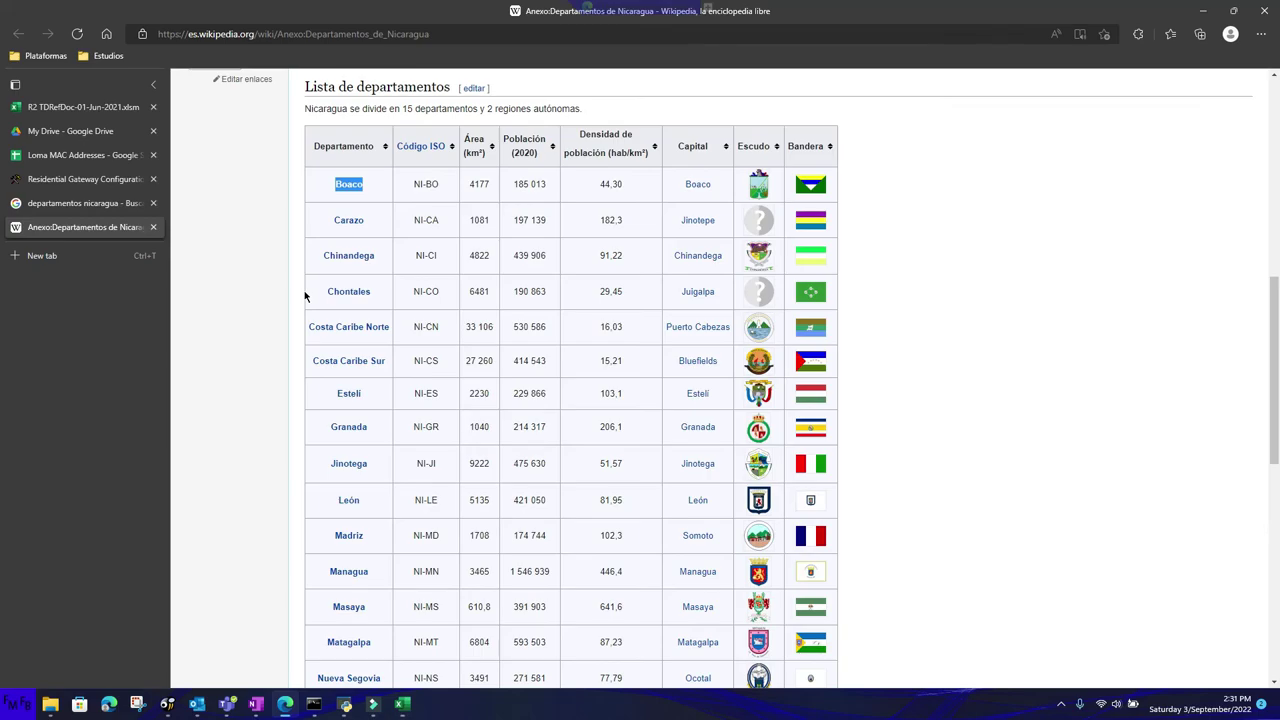
{"action": "key", "text": "alt+Tab"}
{"action": "type", "text": "C"}
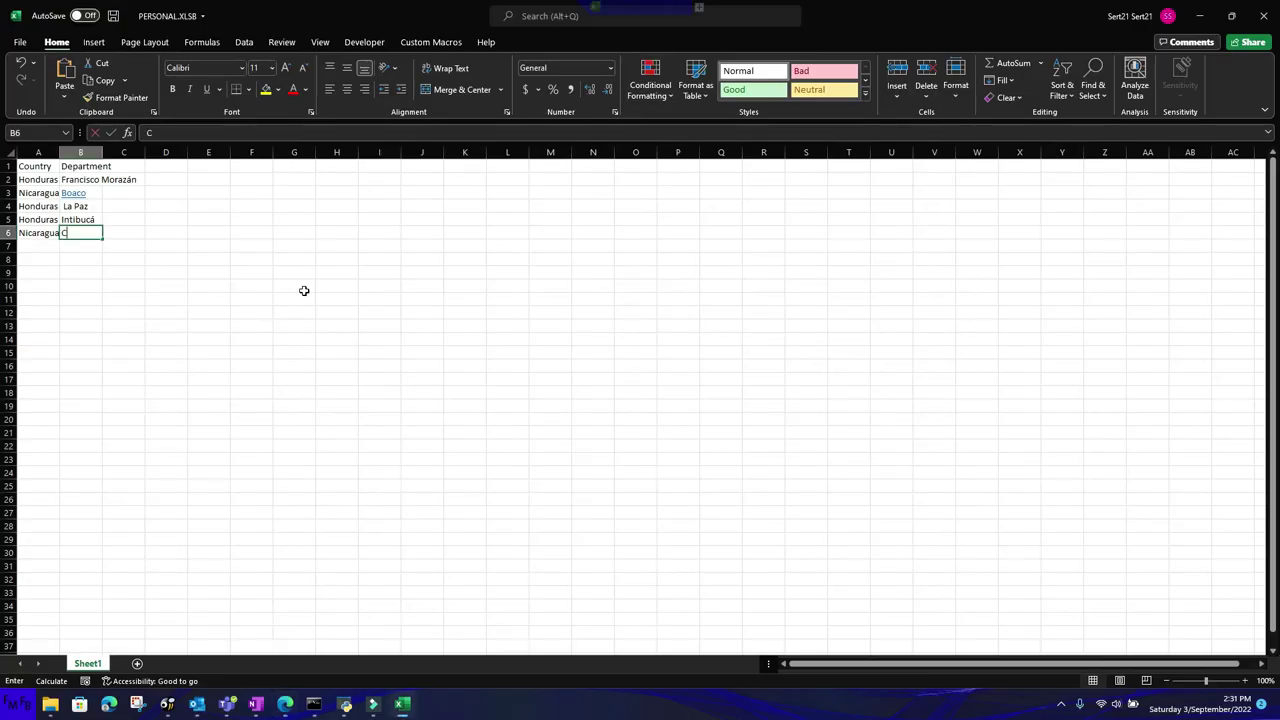
{"action": "type", "text": "arazo"}
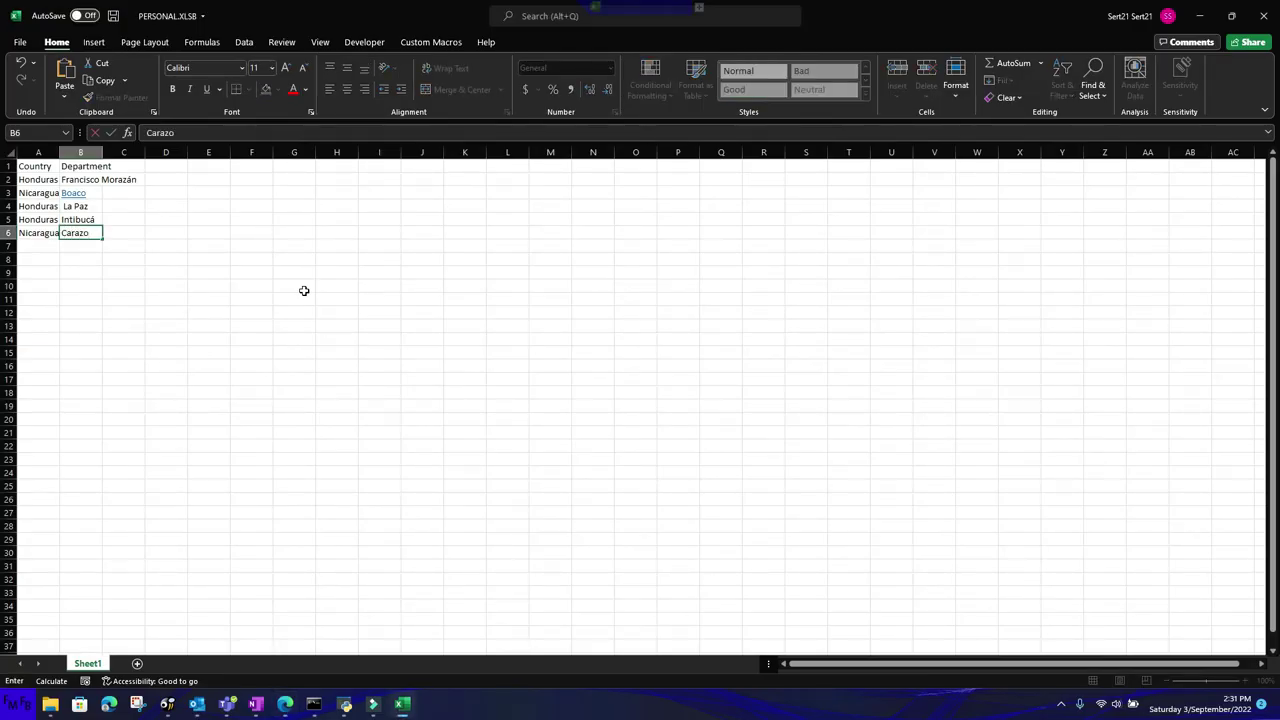
- Add a Values header in C1 with 10, 20, 30, 40 and 50 in C2:C6
{"action": "left_click", "coordinate": [138, 165]}
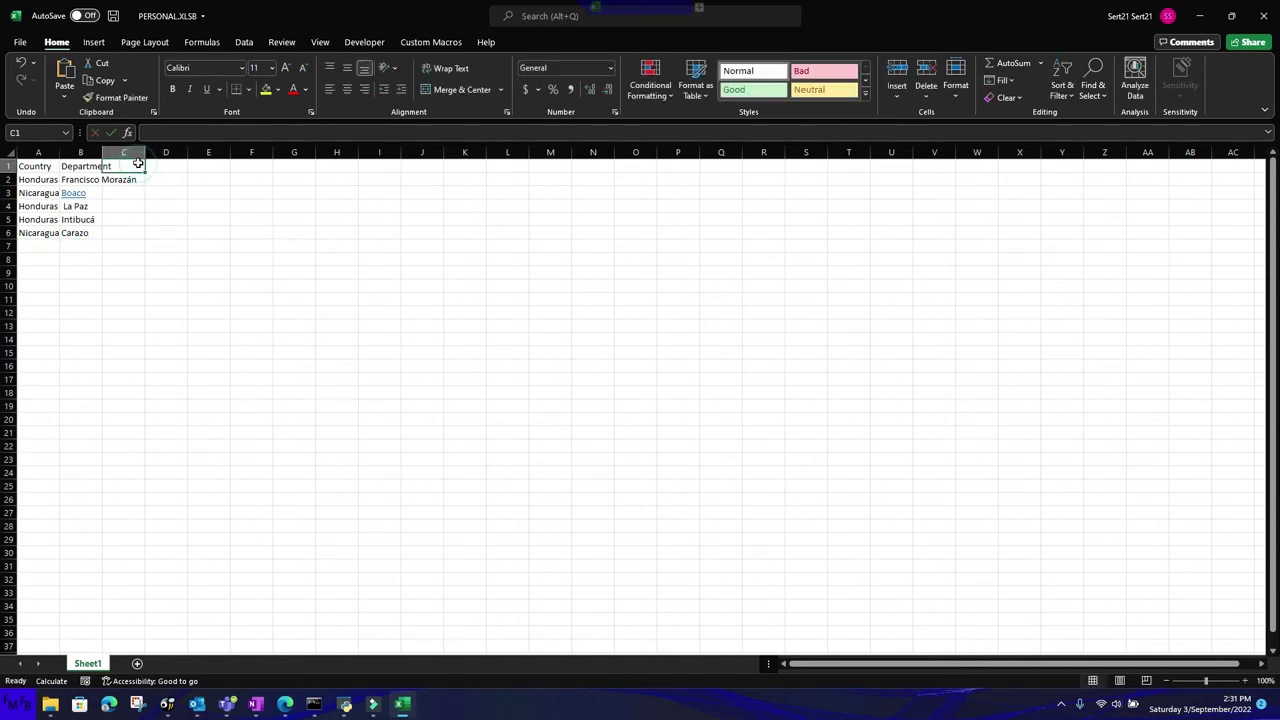
{"action": "type", "text": "Values"}
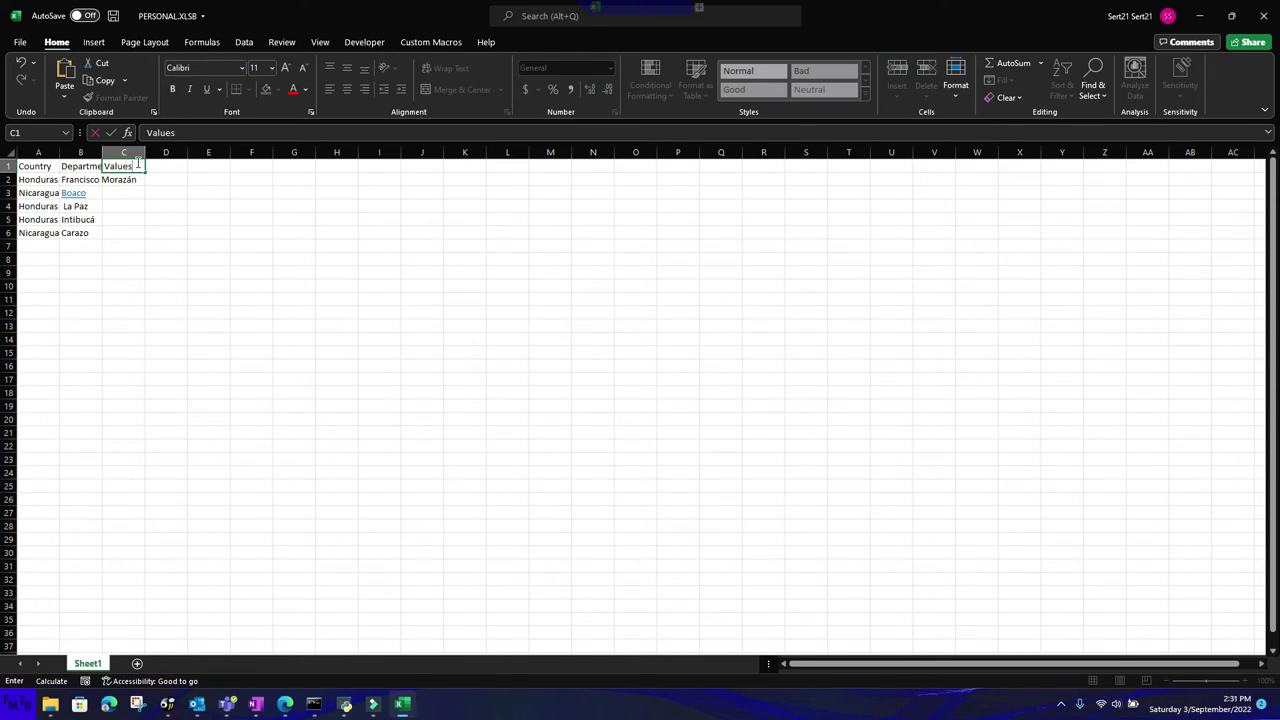
{"action": "key", "text": "Return"}
{"action": "type", "text": "10"}
{"action": "key", "text": "Return"}
{"action": "type", "text": "20"}
{"action": "key", "text": "Return"}
{"action": "type", "text": "30"}
{"action": "key", "text": "Return"}
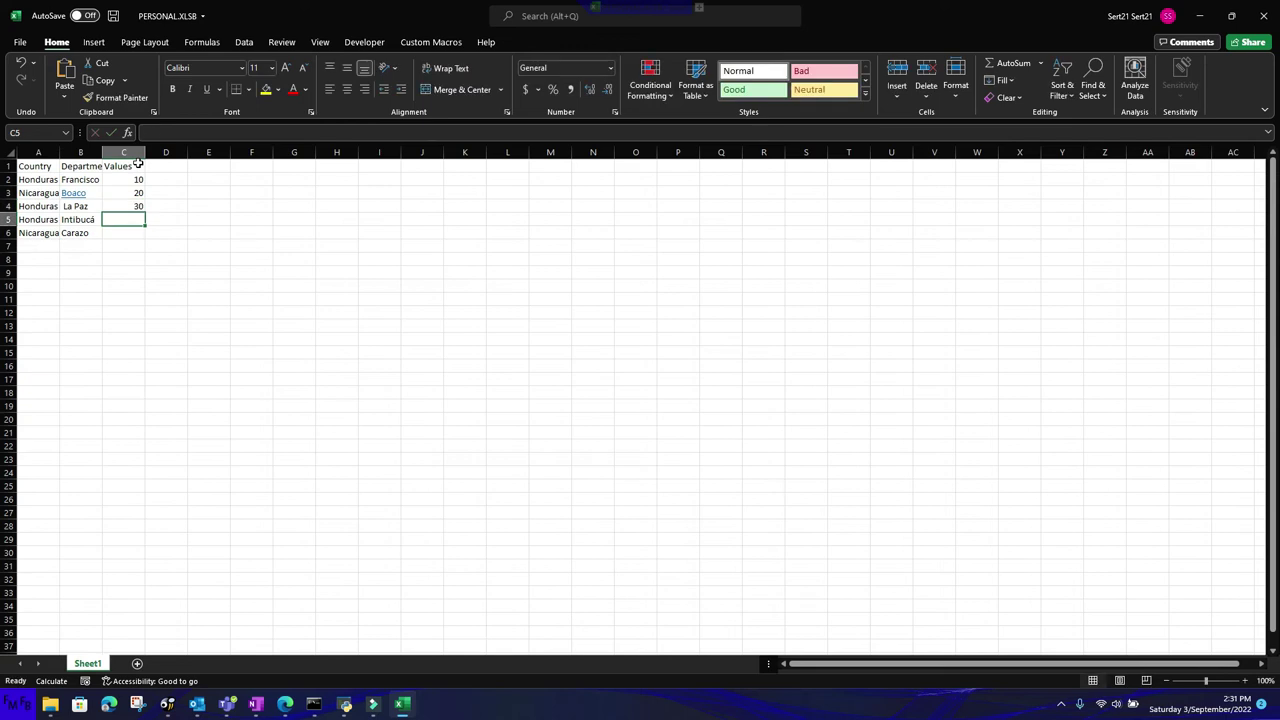
{"action": "type", "text": "40"}
{"action": "key", "text": "Return"}
{"action": "type", "text": "50"}
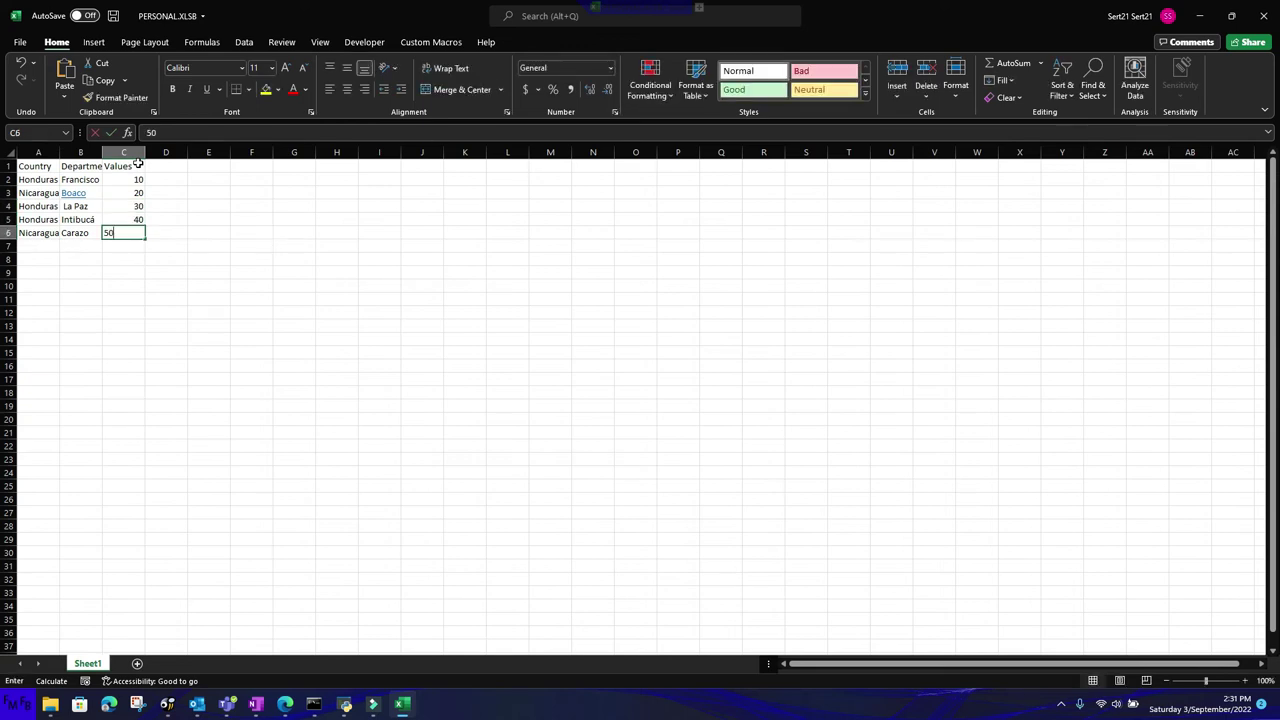
{"action": "key", "text": "Right"}
{"action": "key", "text": "Right"}
{"action": "key", "text": "Up"}
{"action": "key", "text": "Up"}
{"action": "key", "text": "Up"}
{"action": "key", "text": "Up"}
{"action": "key", "text": "Up"}
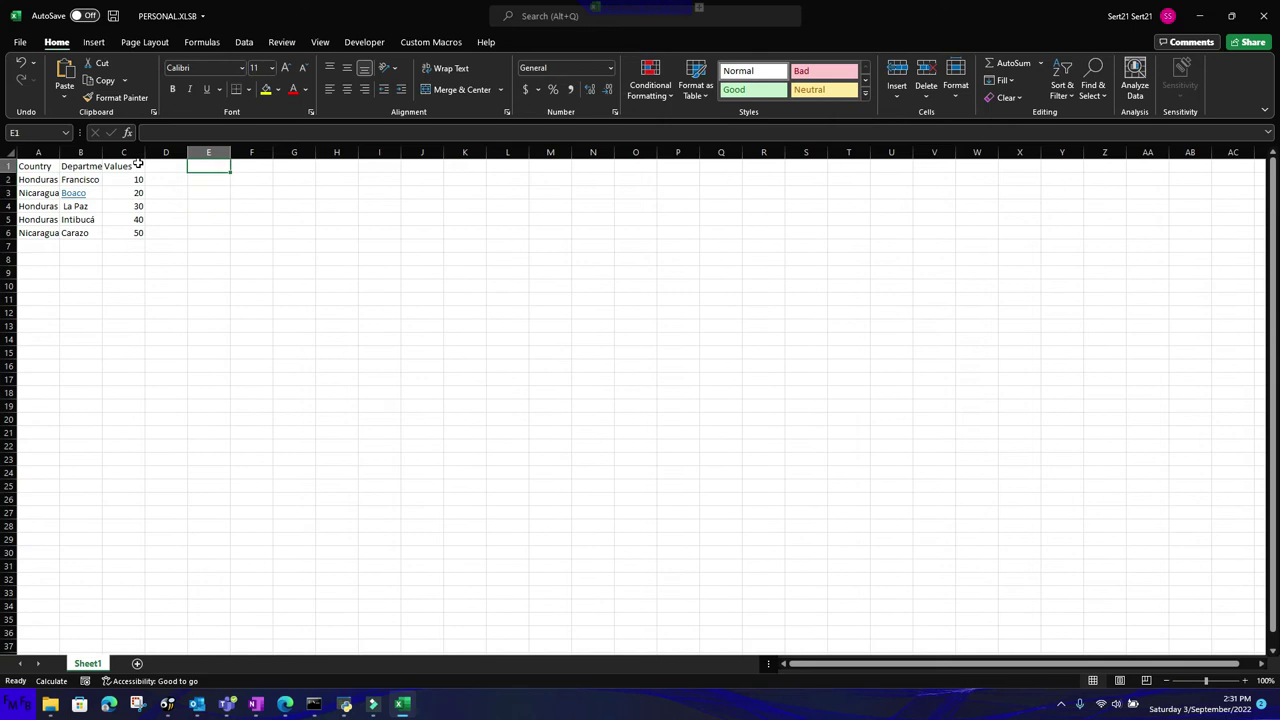
- Enter =FILTER(A:B,A:A="Honduras","") in E1 to spill the Honduras rows
{"action": "type", "text": "="}
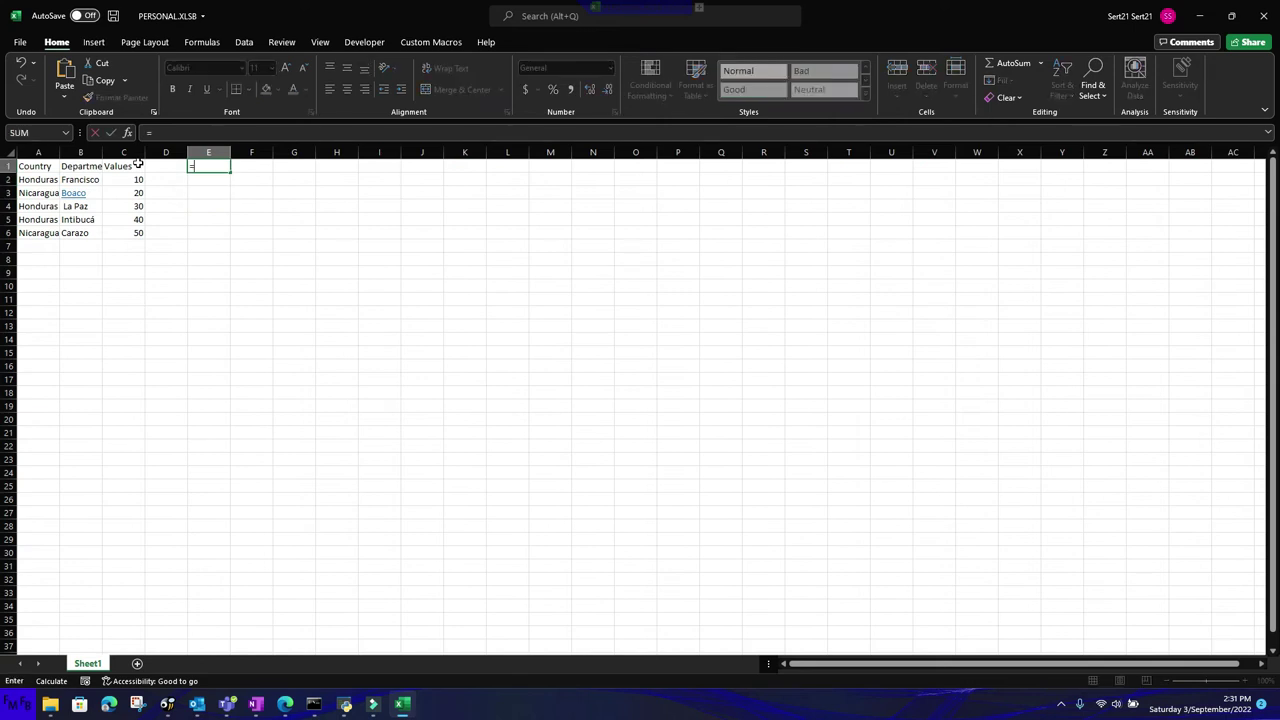
{"action": "type", "text": "filter"}
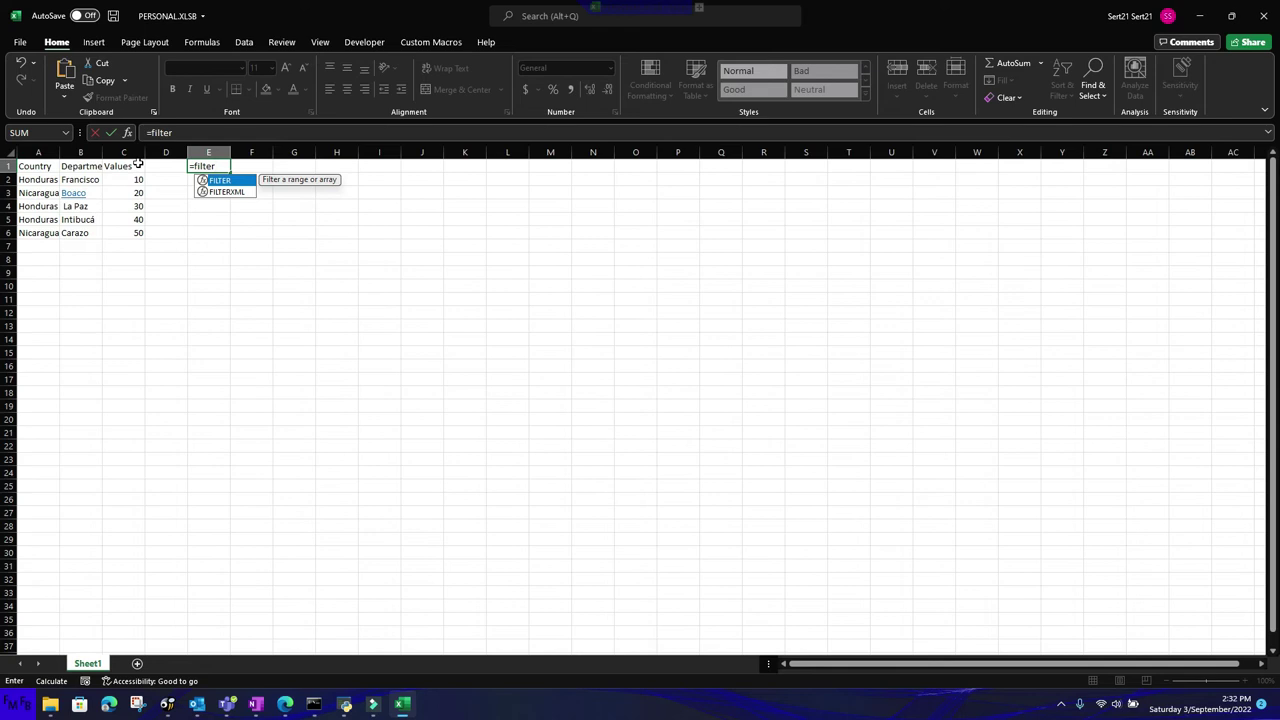
{"action": "type", "text": "()"}
{"action": "key", "text": "Return"}
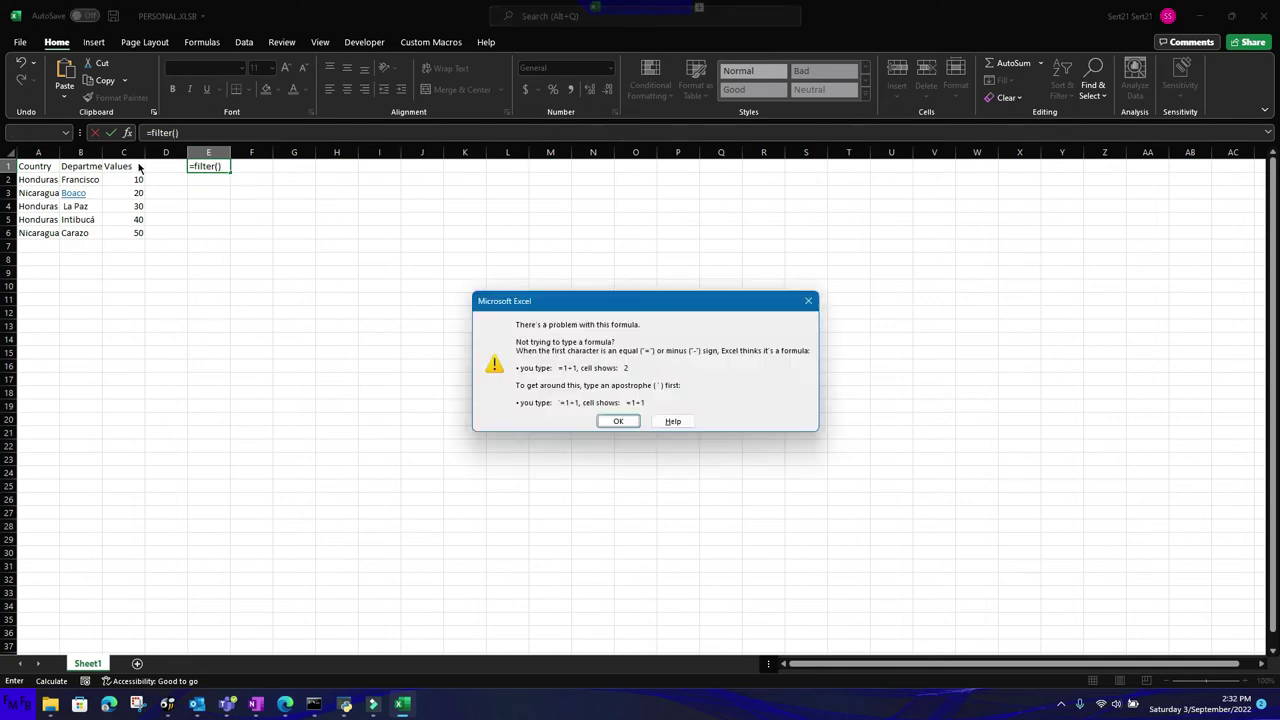
{"action": "key", "text": "Return"}
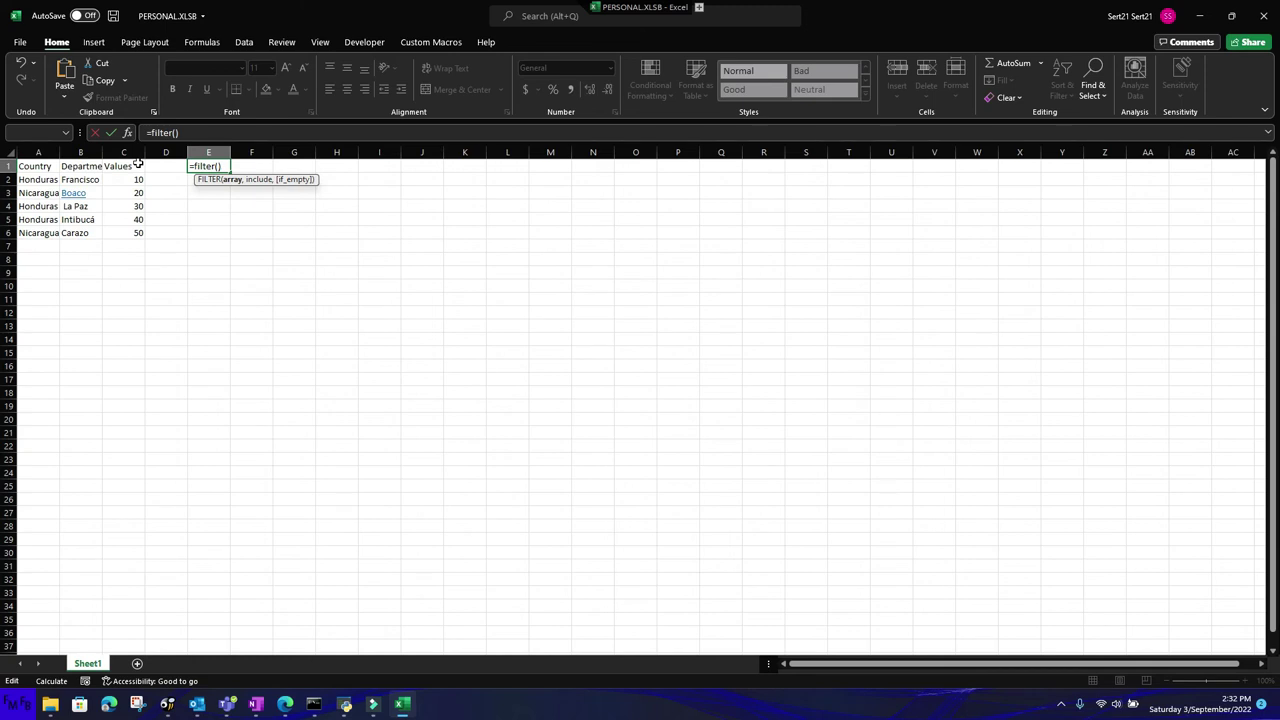
{"action": "type", "text": "A"}
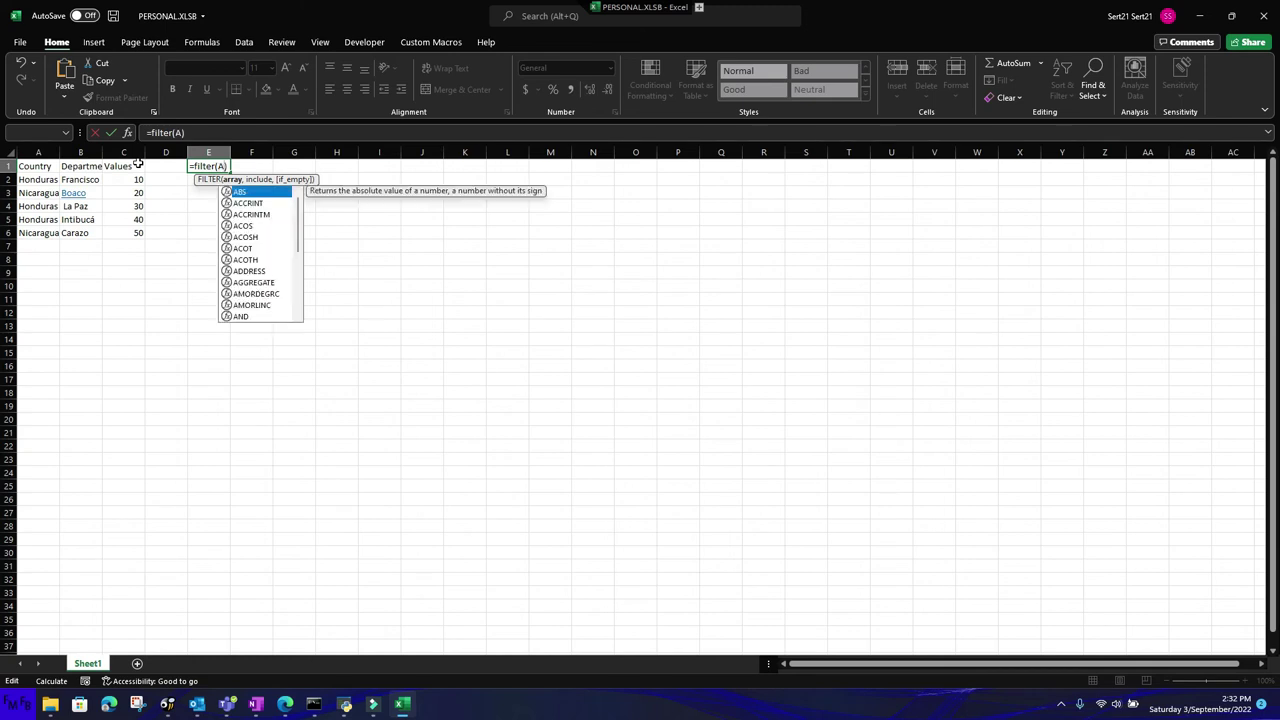
{"action": "type", "text": ":B,"}
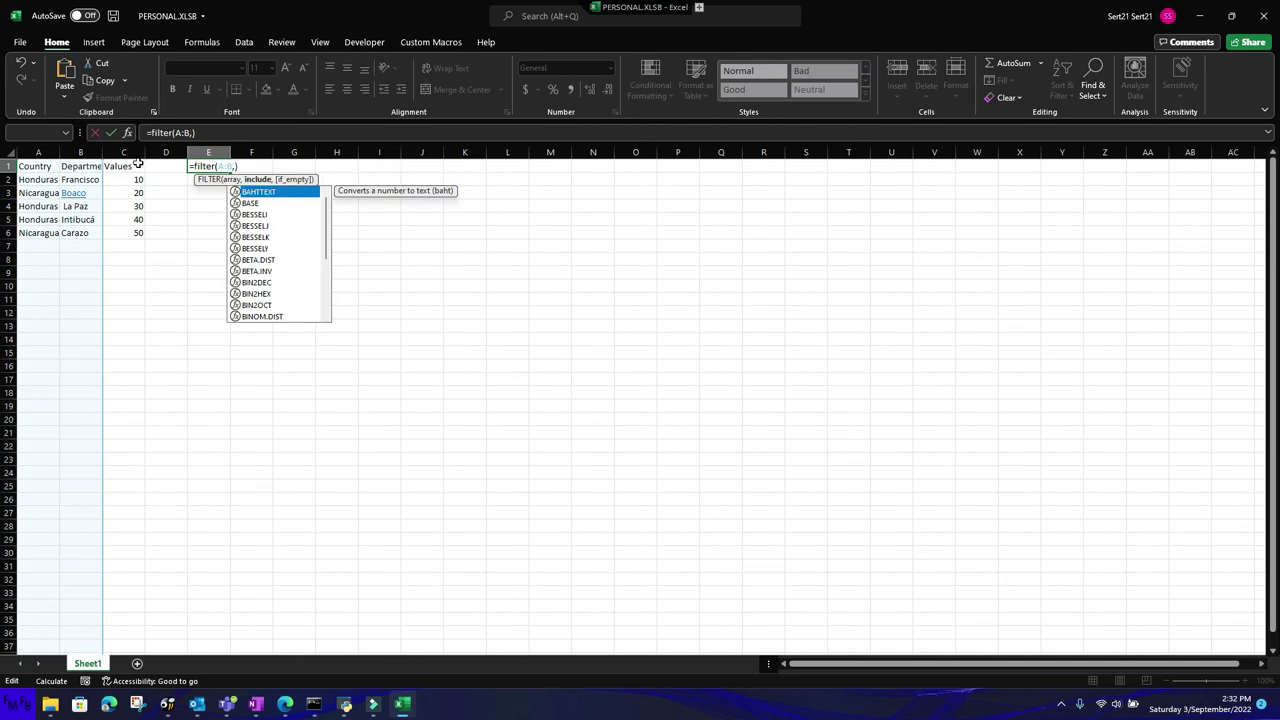
{"action": "type", "text": "A:A="}
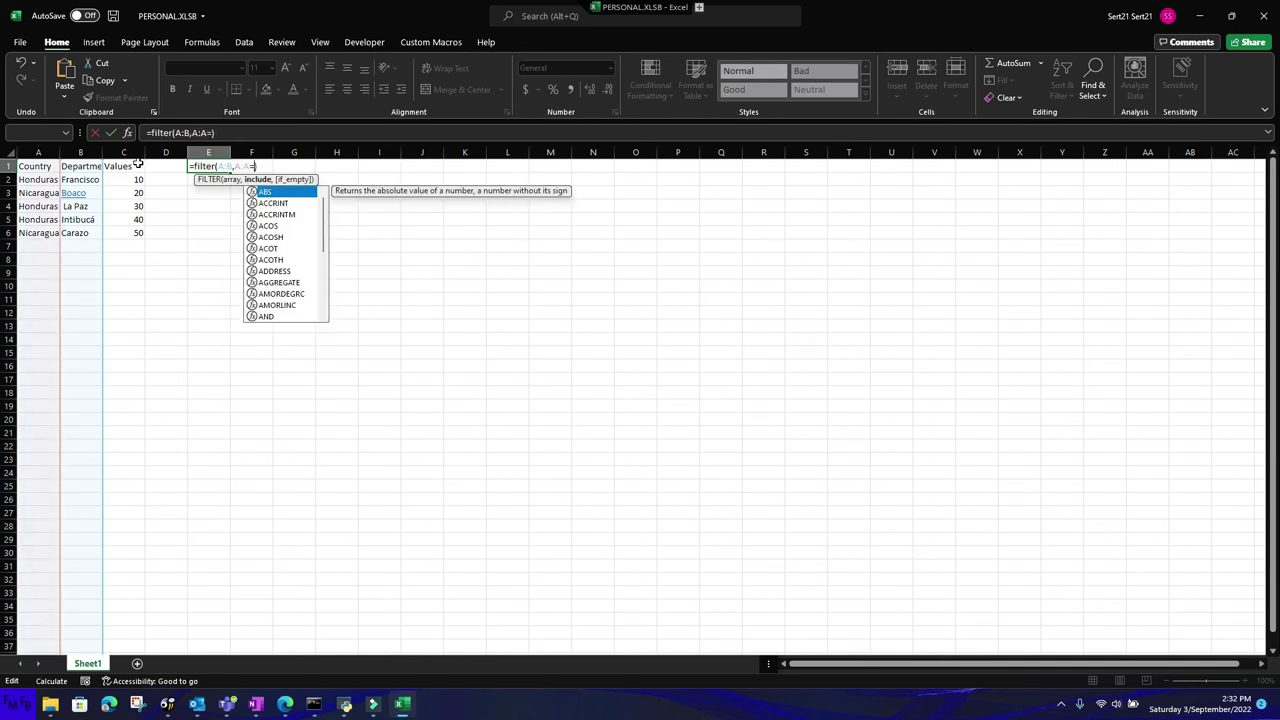
{"action": "type", "text": "\"Honduras\""}
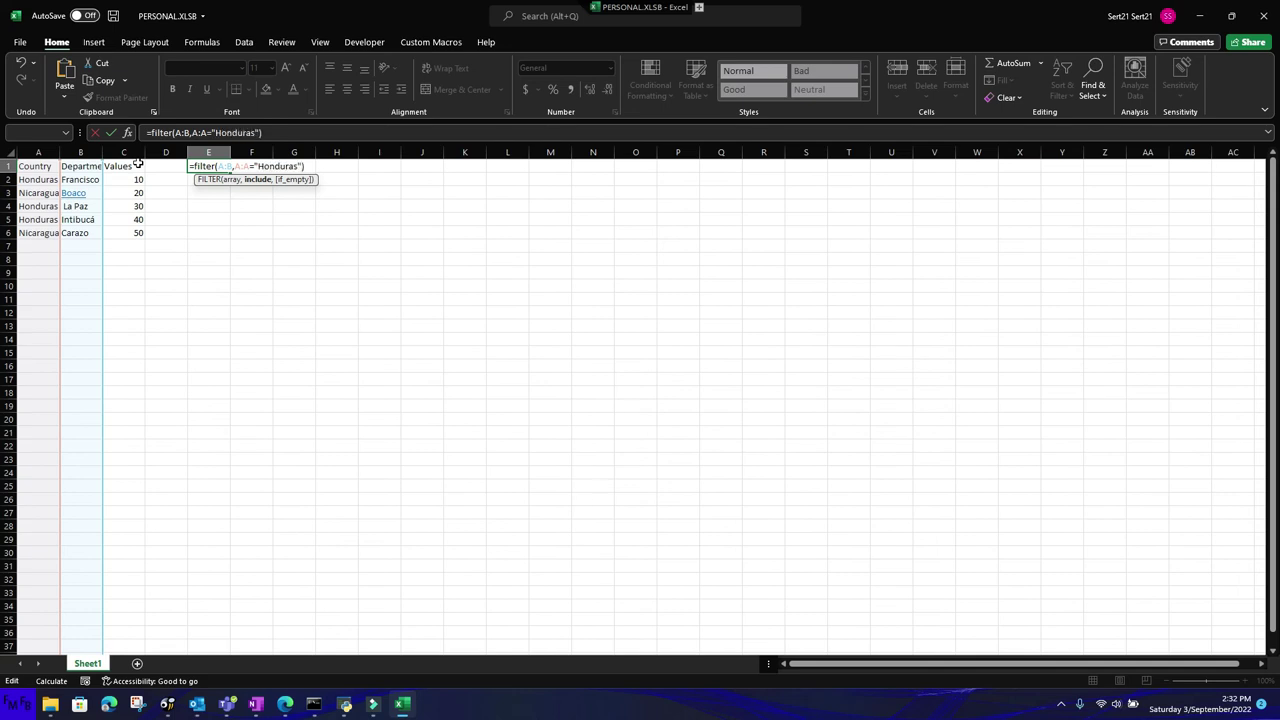
{"action": "type", "text": ","}
{"action": "type", "text": "\"\""}
{"action": "key", "text": "Return"}
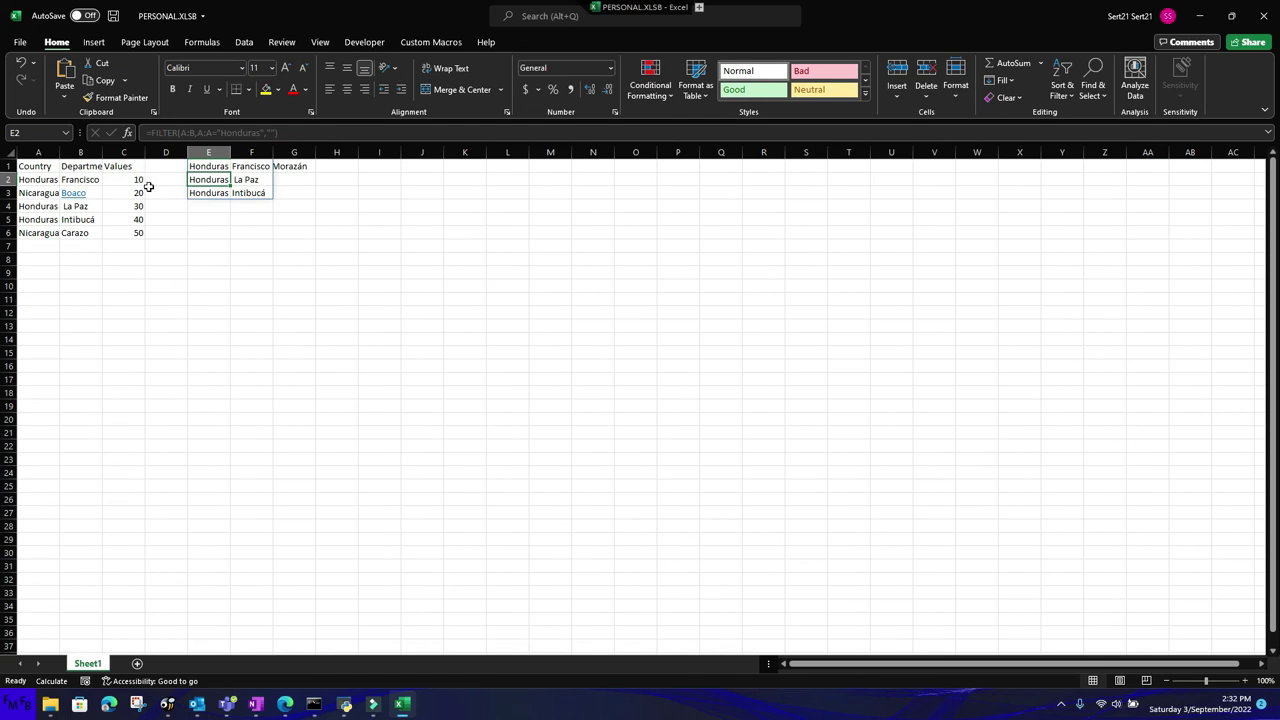
- Fill the first Honduras row, A2:B2, with yellow
{"action": "left_click", "coordinate": [80, 179]}
{"action": "left_click_drag", "start_coordinate": [30, 179], "coordinate": [68, 179]}
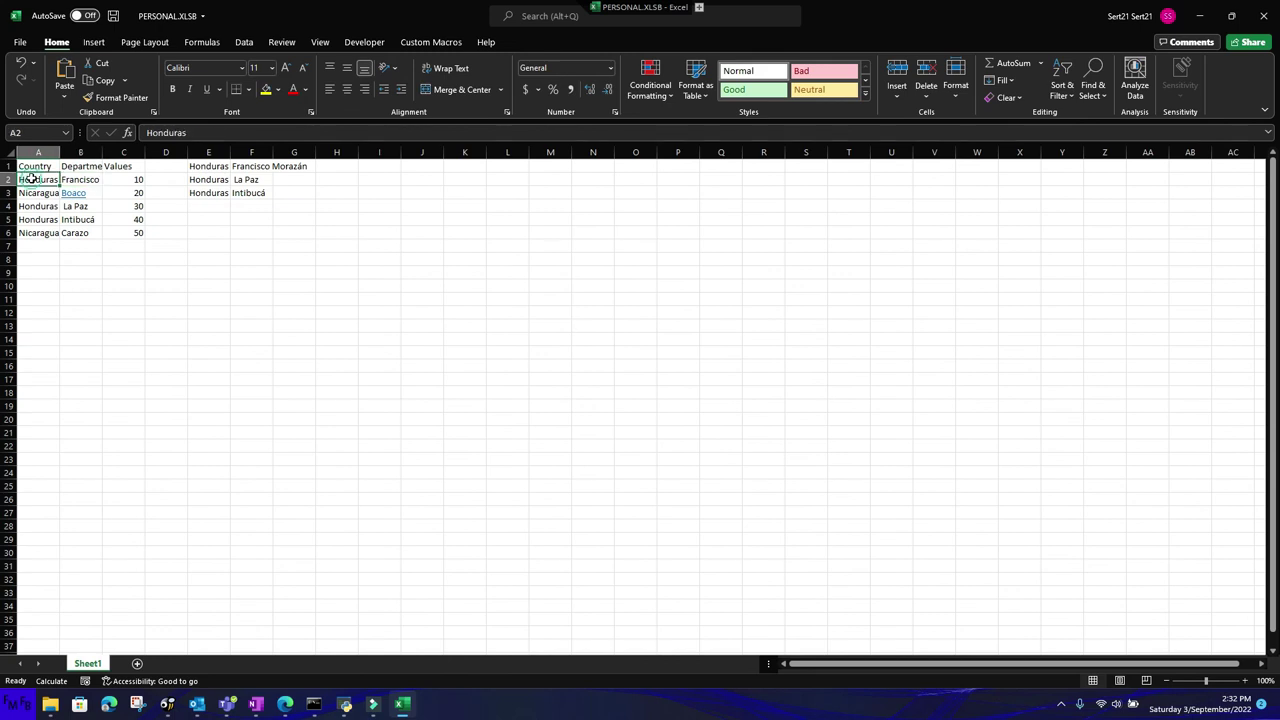
{"action": "left_click", "coordinate": [266, 89]}
- Copy the yellow fill onto Honduras rows A4:B4 and A5:B5 with Format Painter
{"action": "left_click", "coordinate": [120, 98]}
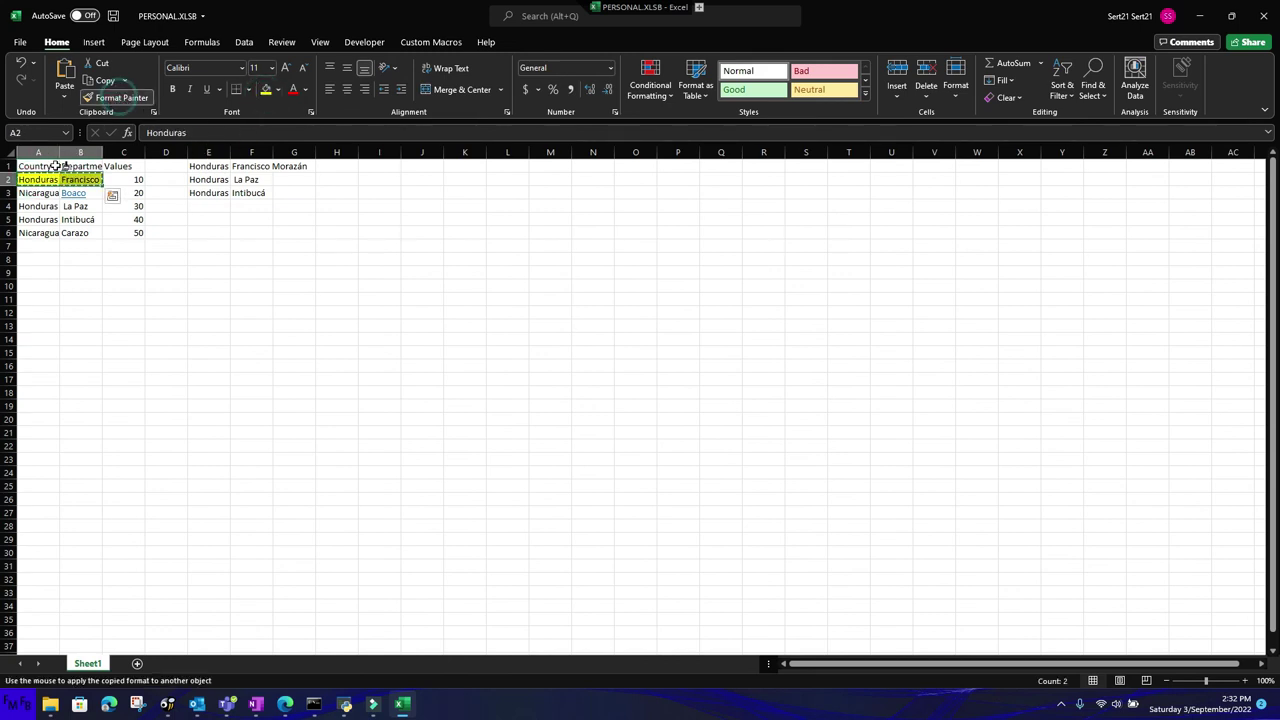
{"action": "left_click_drag", "start_coordinate": [38, 206], "coordinate": [80, 206]}
{"action": "left_click", "coordinate": [38, 219]}
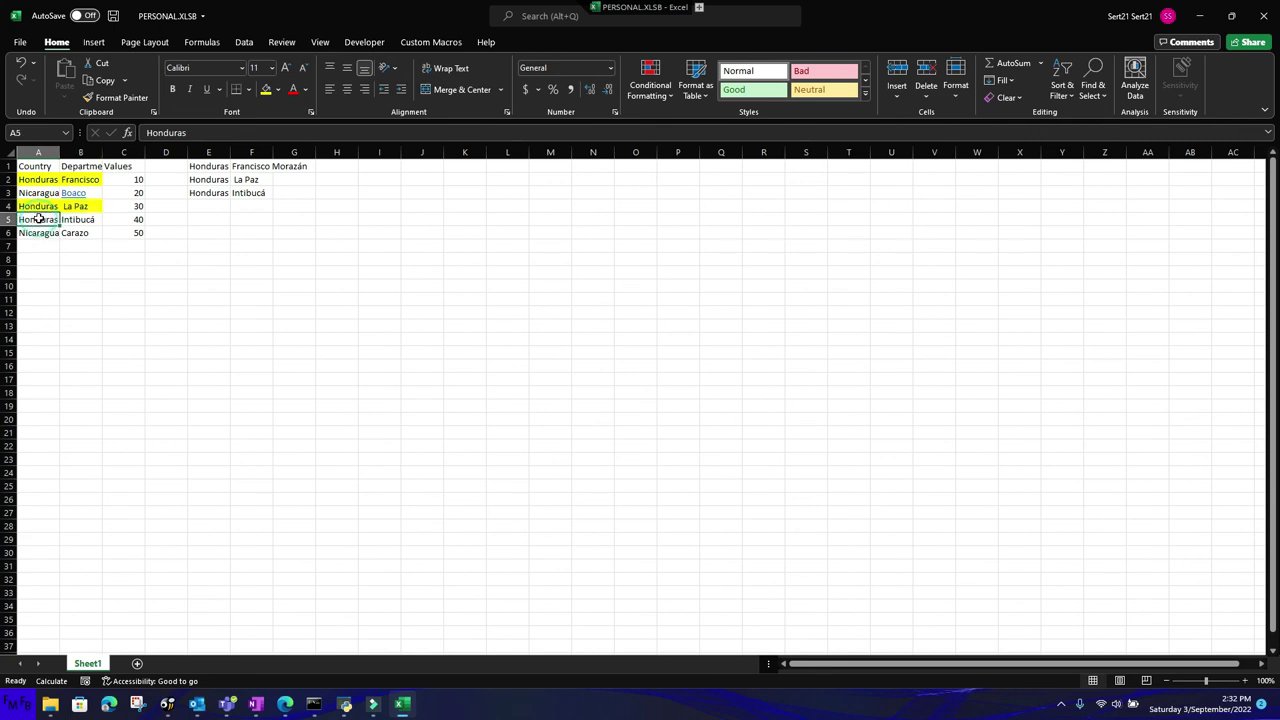
{"action": "left_click", "coordinate": [120, 98]}
{"action": "mouse_move", "coordinate": [38, 206]}
{"action": "left_mouse_down"}
{"action": "mouse_move", "coordinate": [80, 206]}
{"action": "mouse_move", "coordinate": [80, 219]}
{"action": "left_mouse_up"}
{"action": "left_click", "coordinate": [120, 98]}
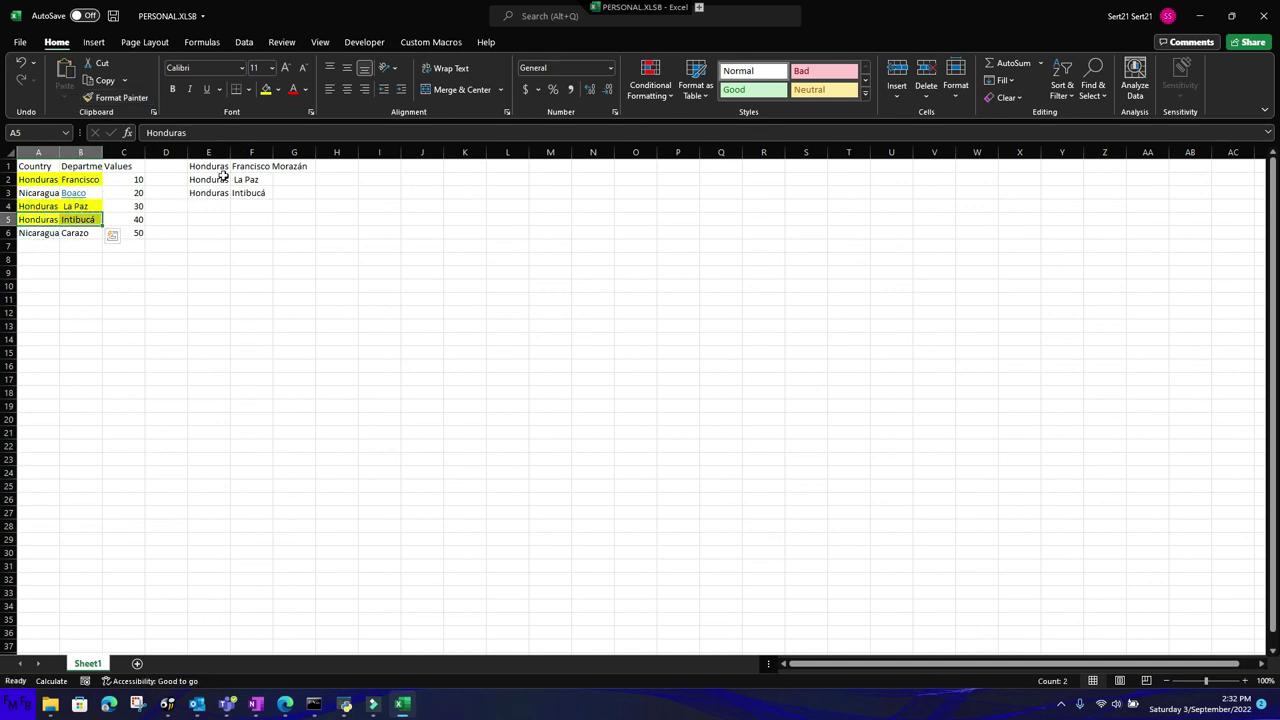